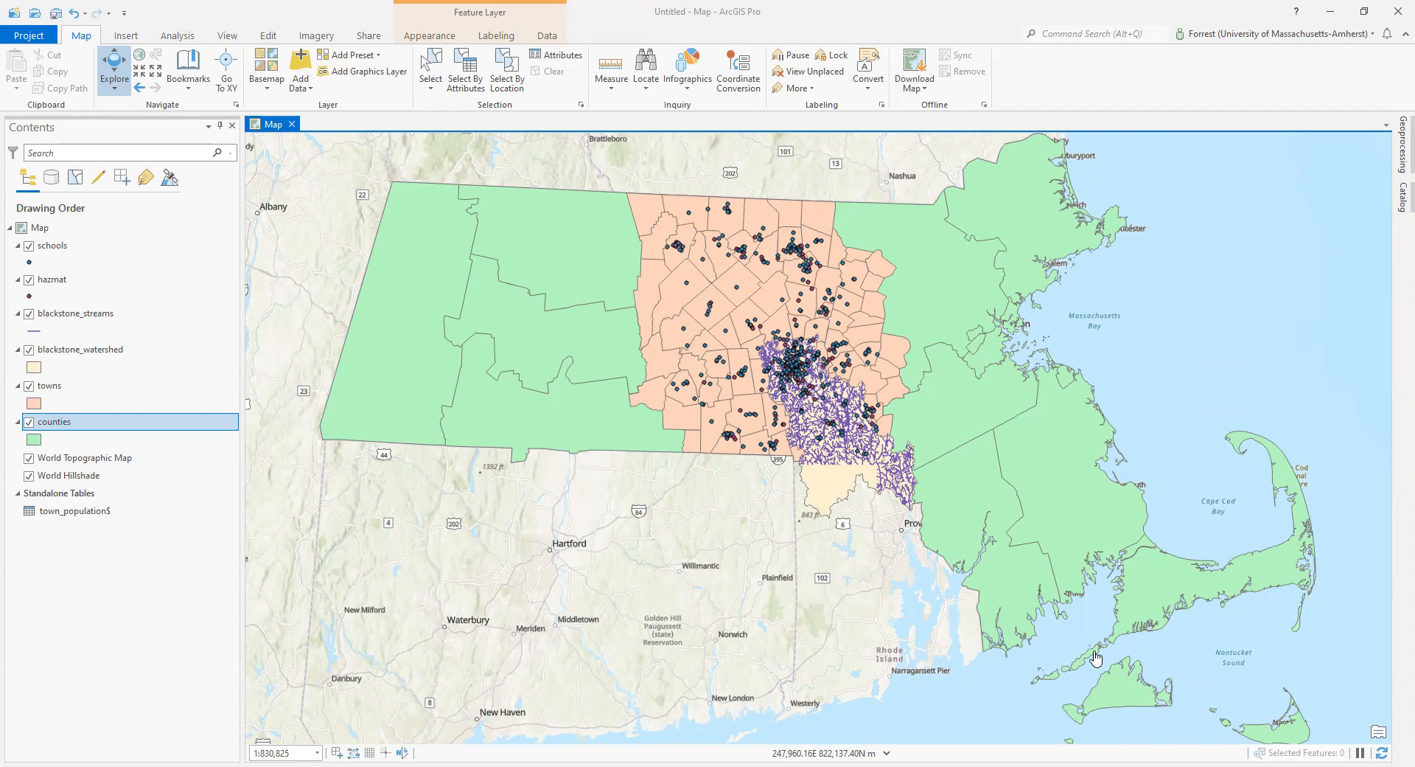
- Hide the blackstone_streams, schools, hazmat and counties layers, leaving the towns and blackstone_watershed layers displayed over the basemap
scroll(789, 444, up, 2)
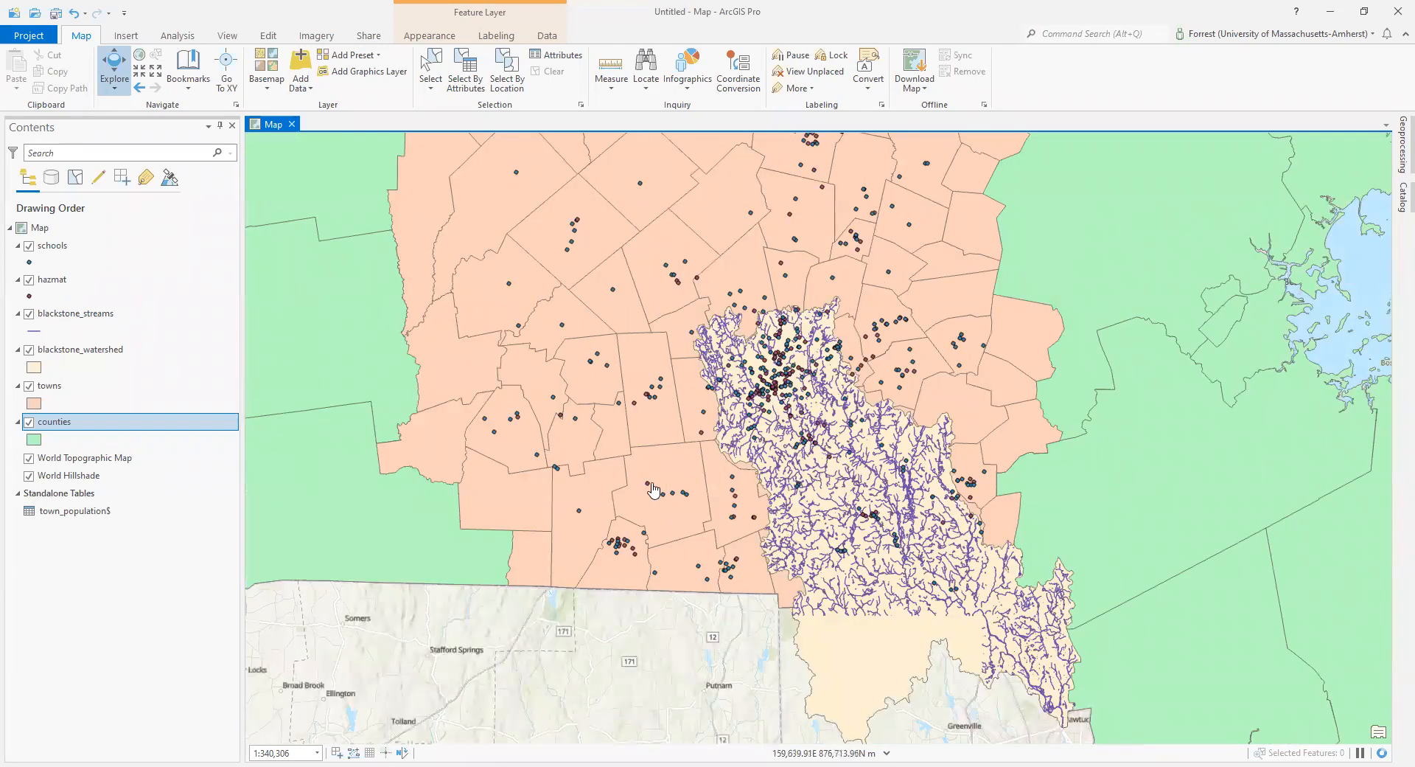
scroll(667, 480, down, 1)
scroll(635, 472, down, 1)
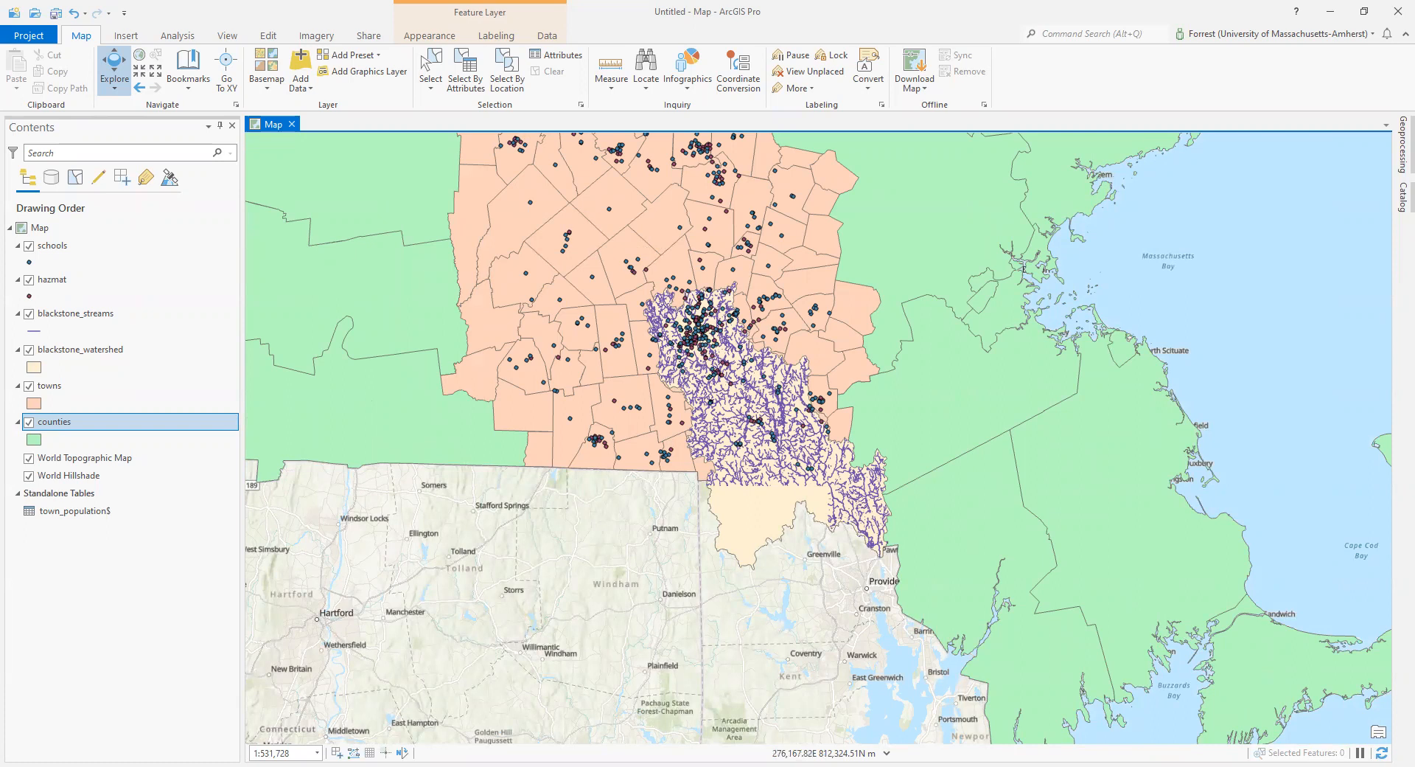
click(29, 314)
click(29, 245)
click(29, 279)
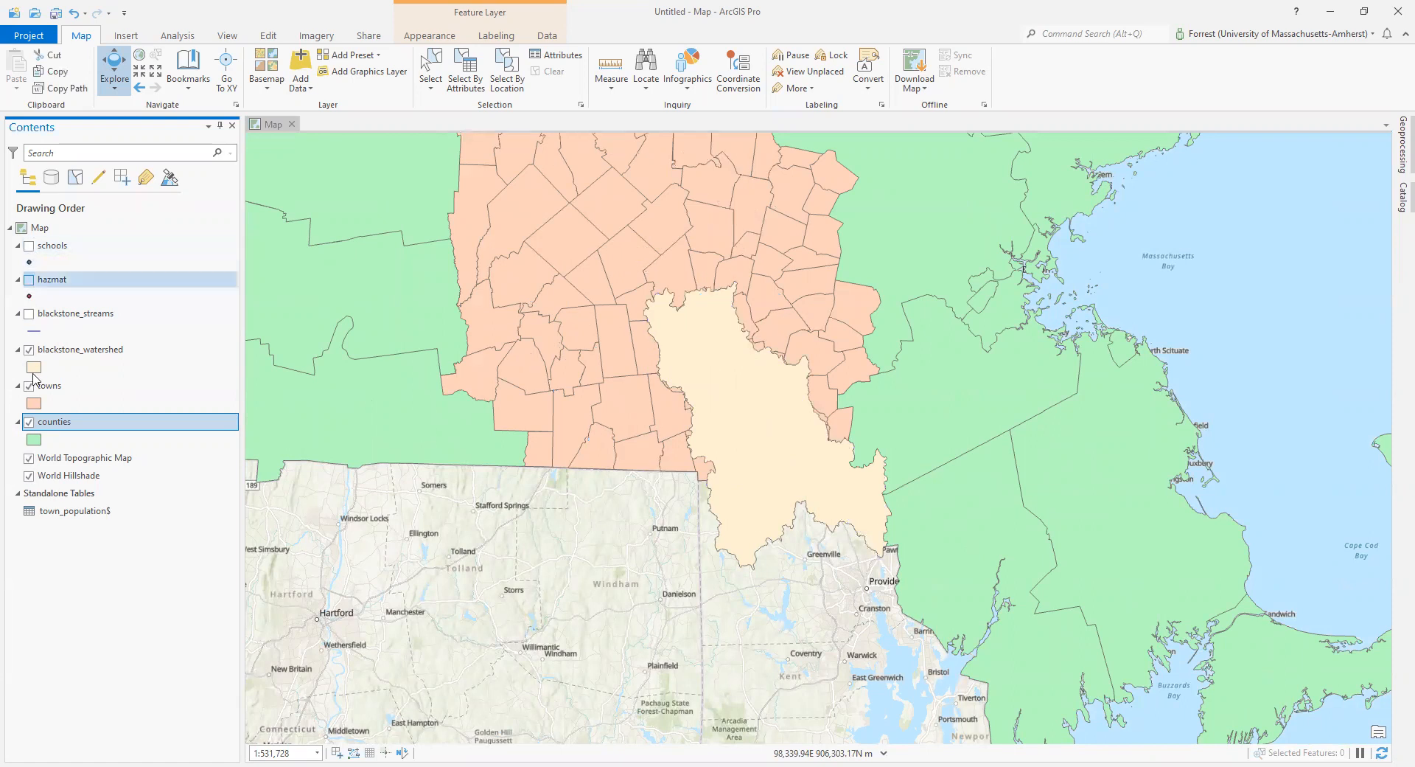
click(29, 422)
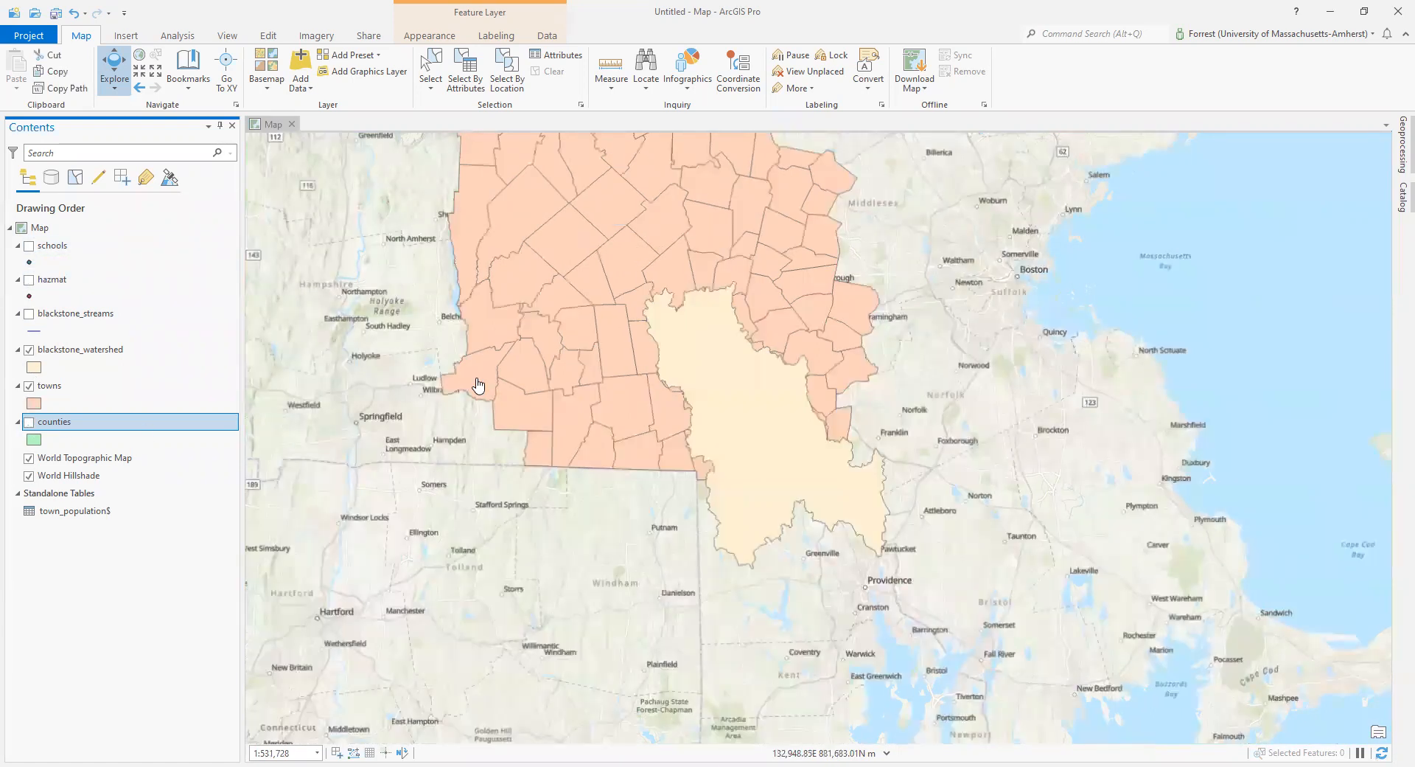
scroll(479, 384, down, 3)
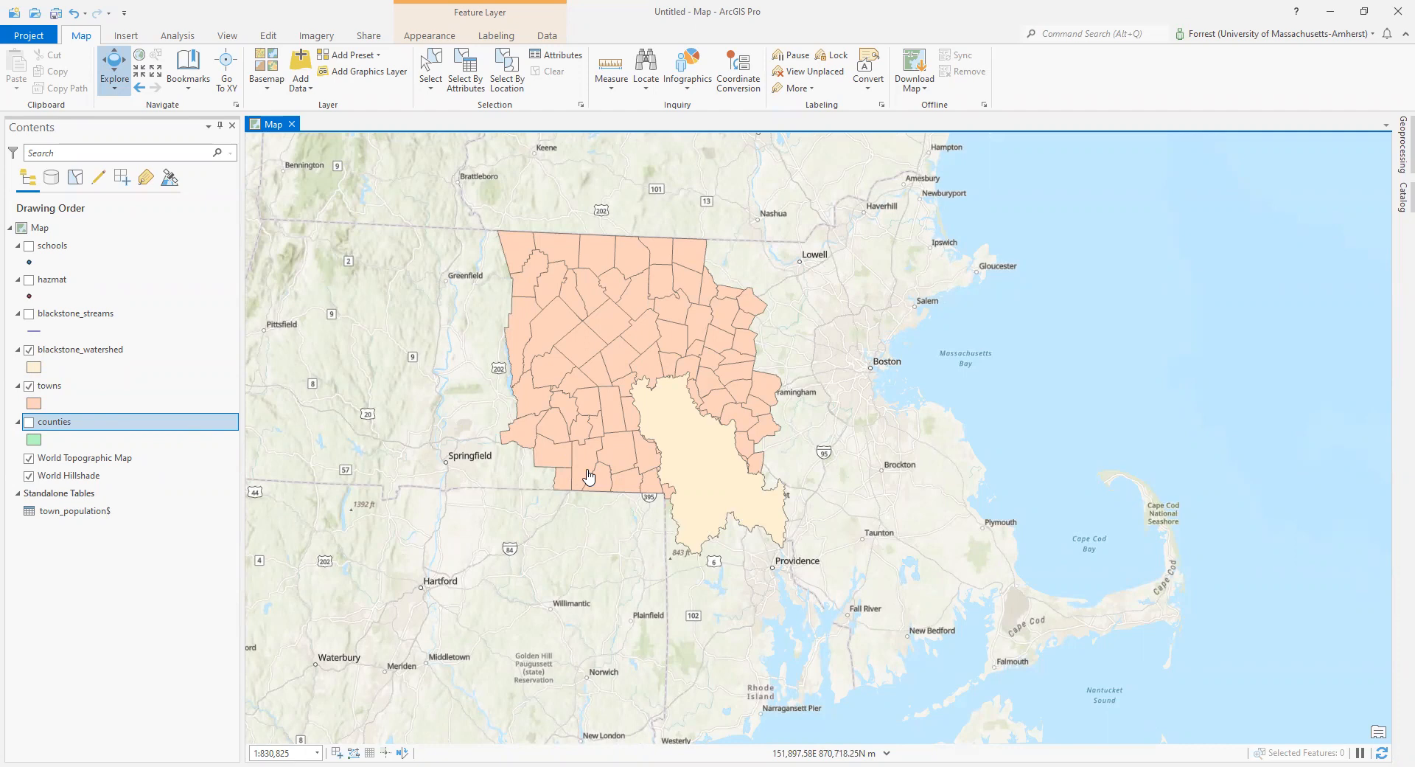
- Review the attribute tables of the towns and blackstone_watershed layers, closing each one after viewing it
click(72, 389)
right_click(72, 389)
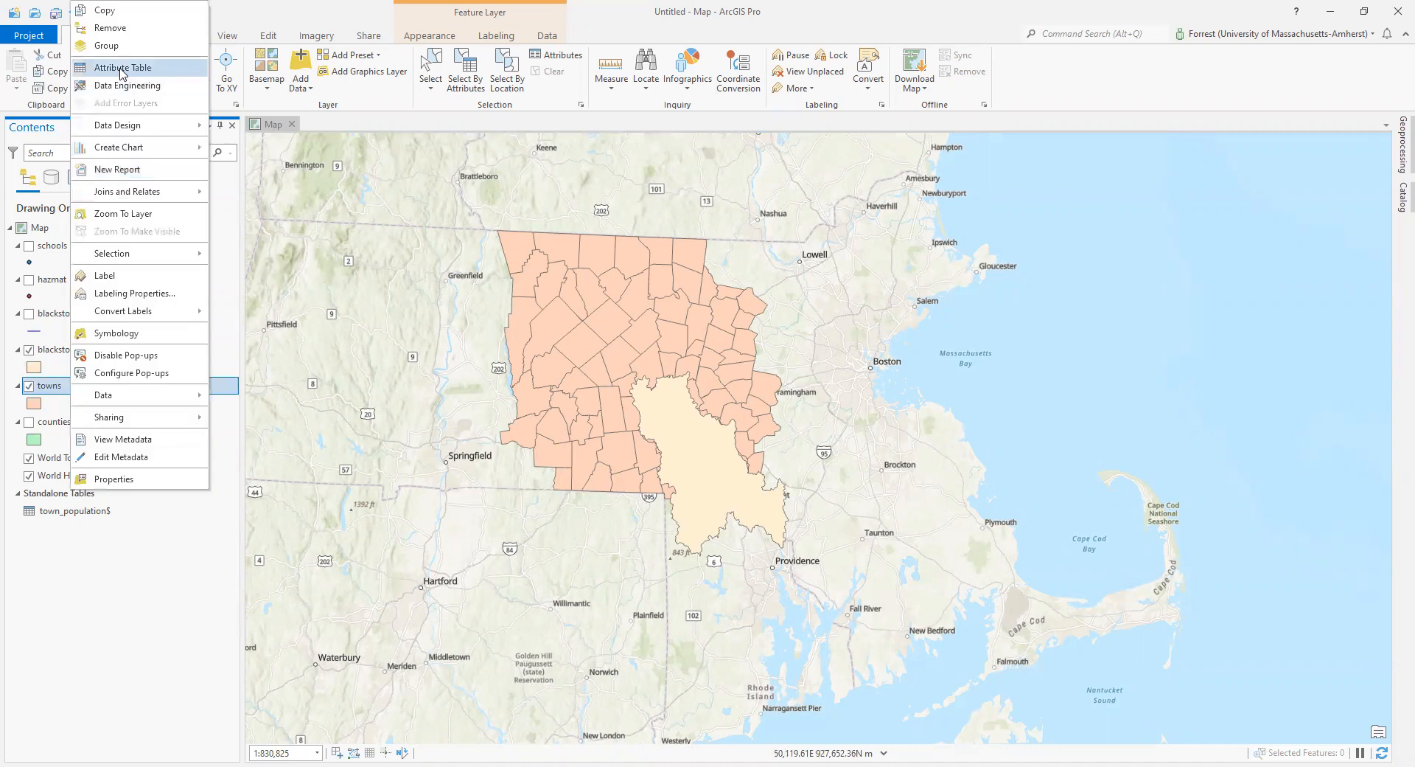
key(Return)
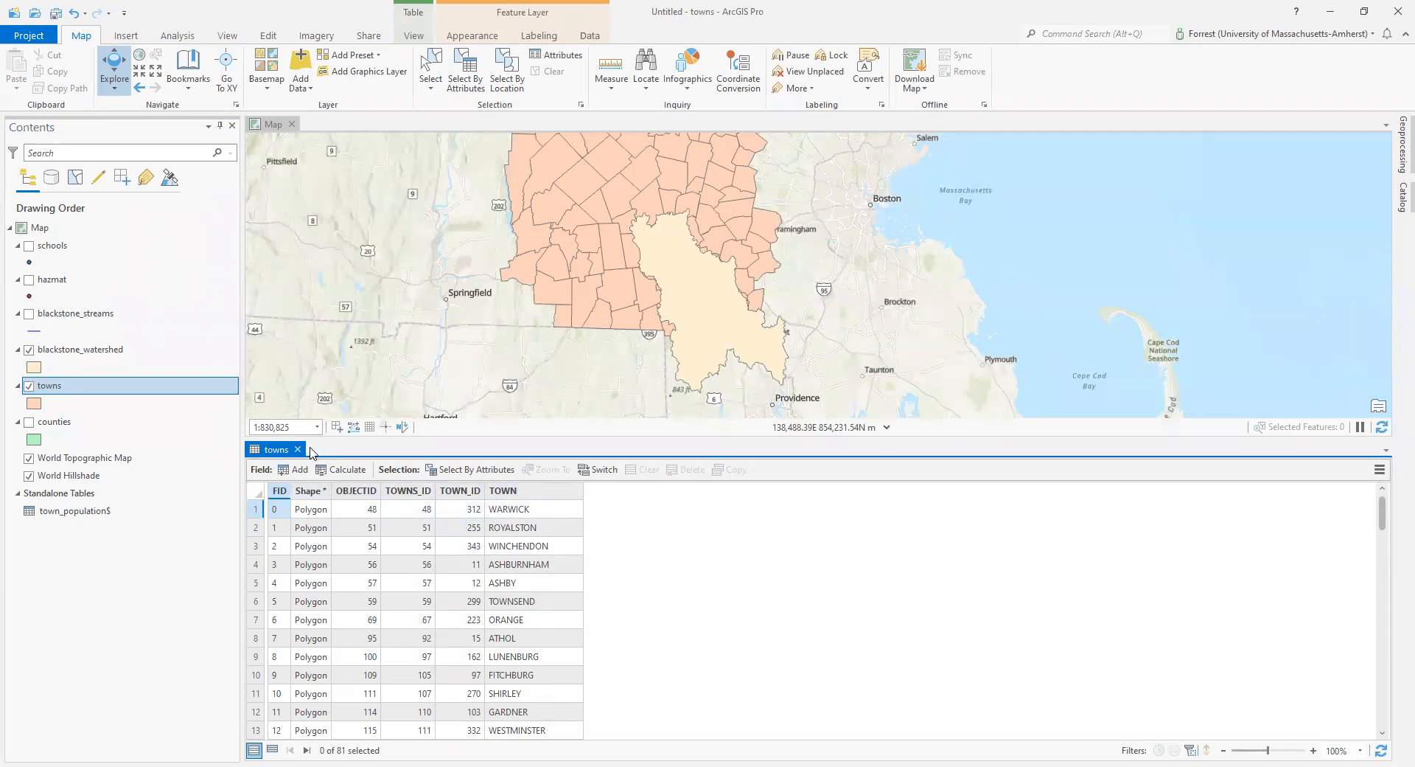
key(ctrl+F4)
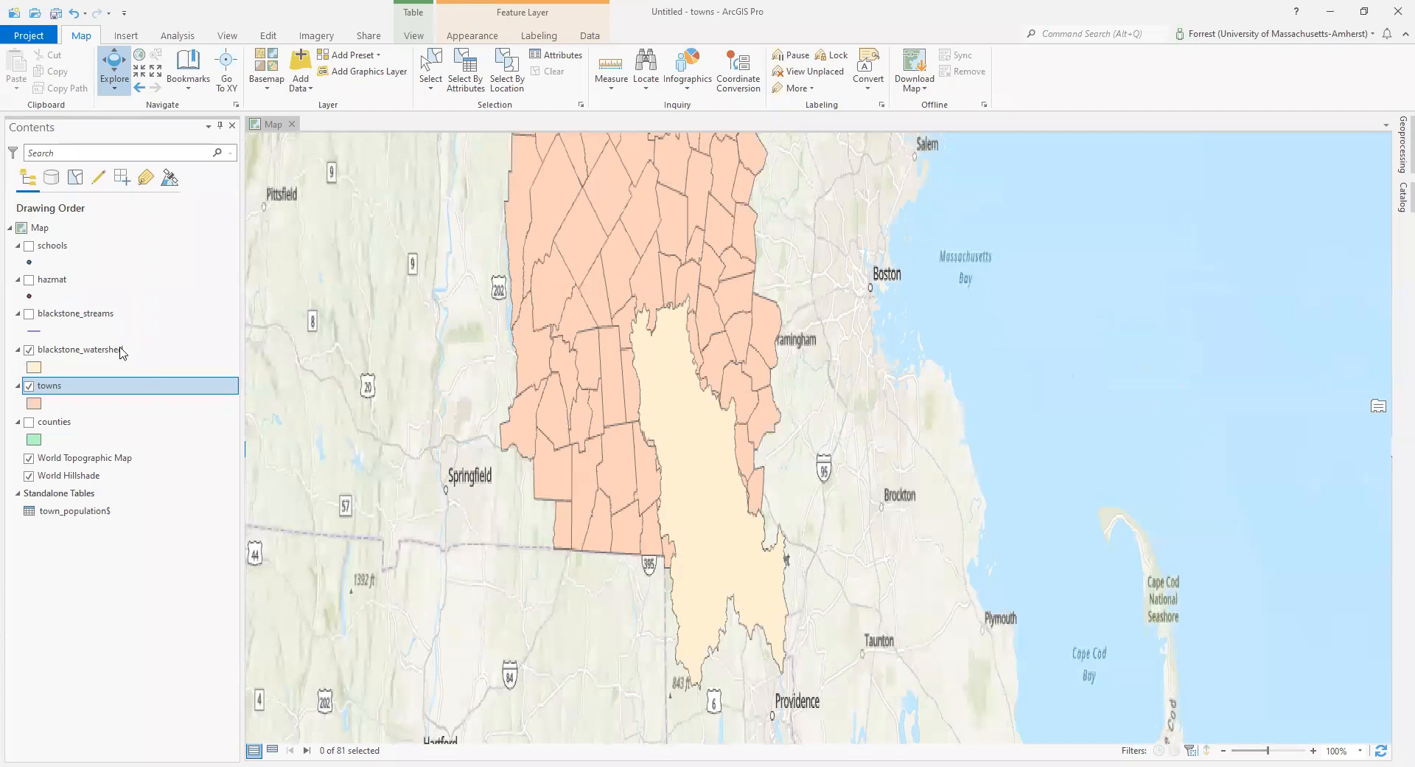
right_click(121, 348)
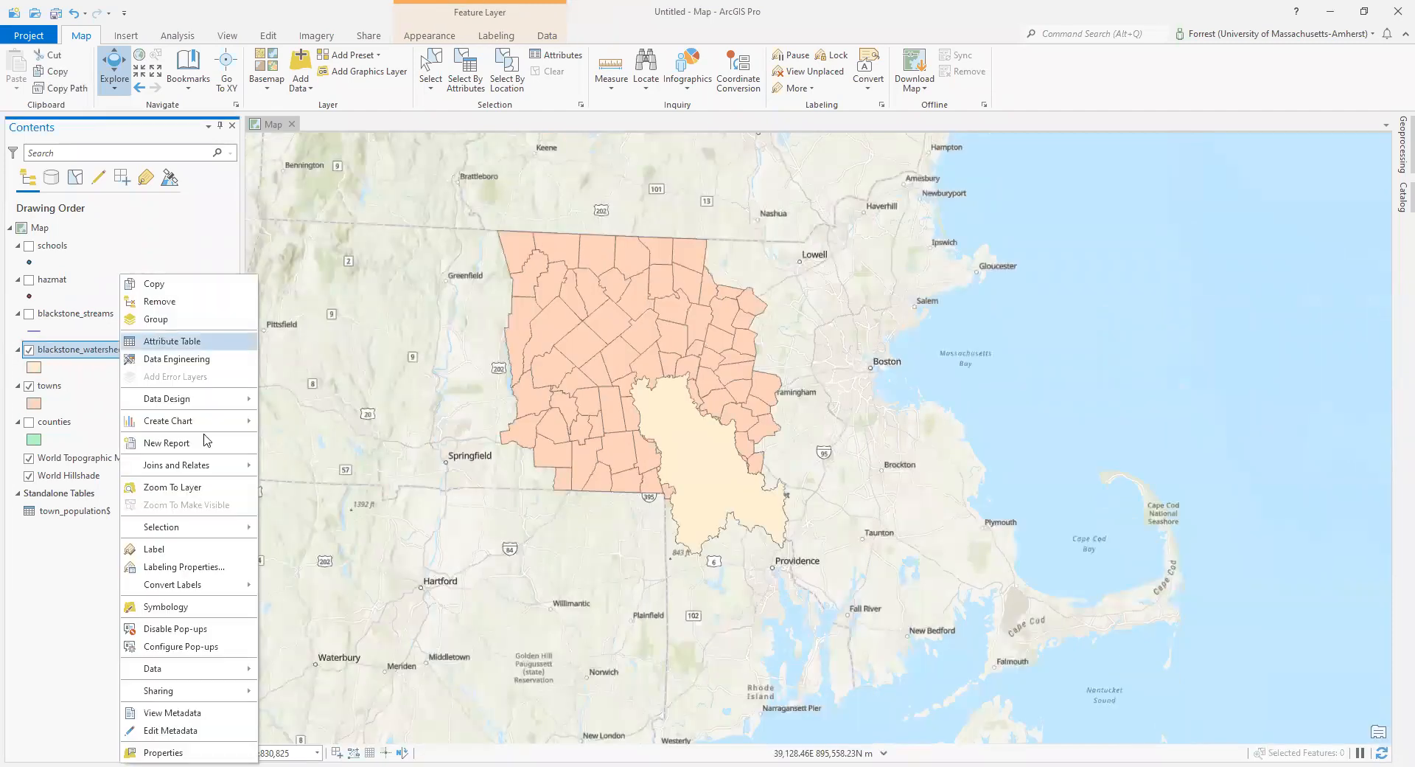
click(166, 343)
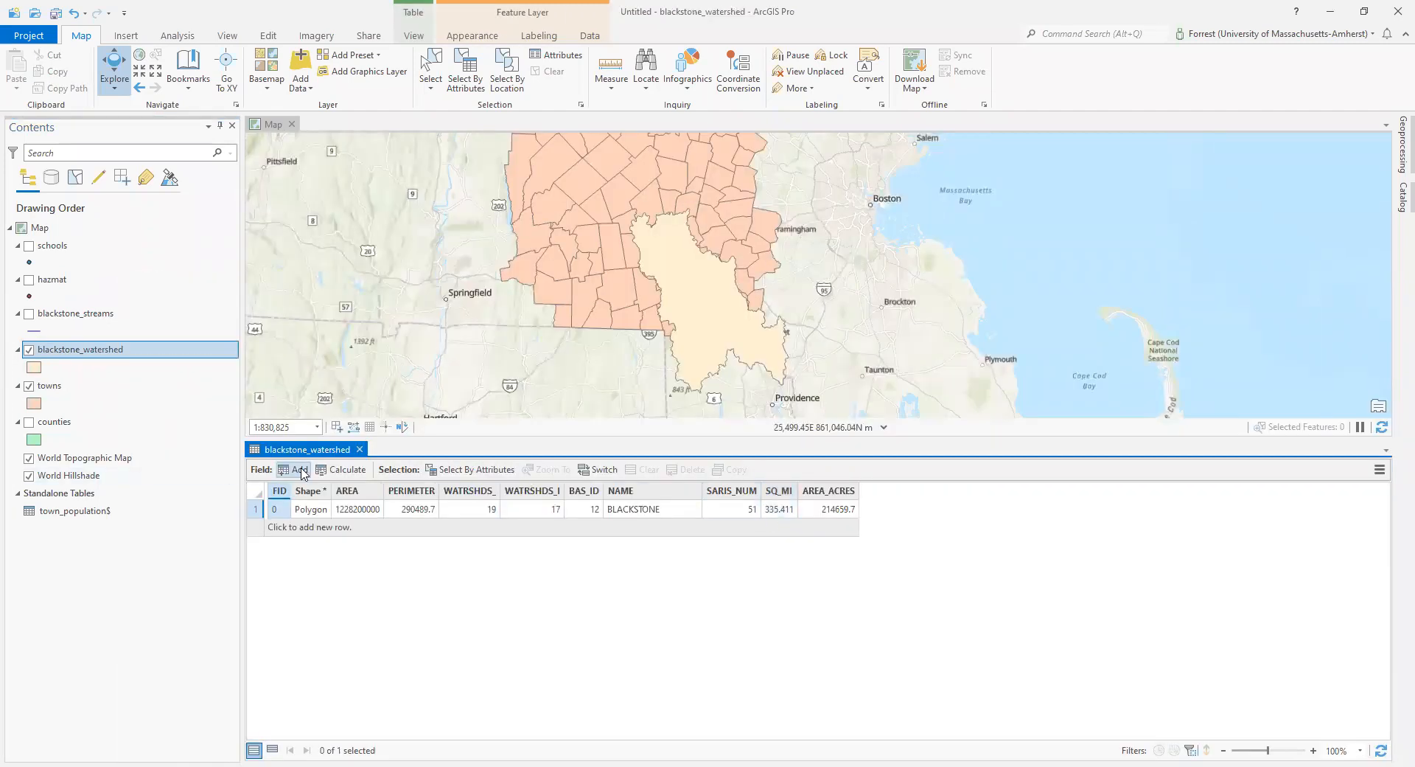
click(359, 449)
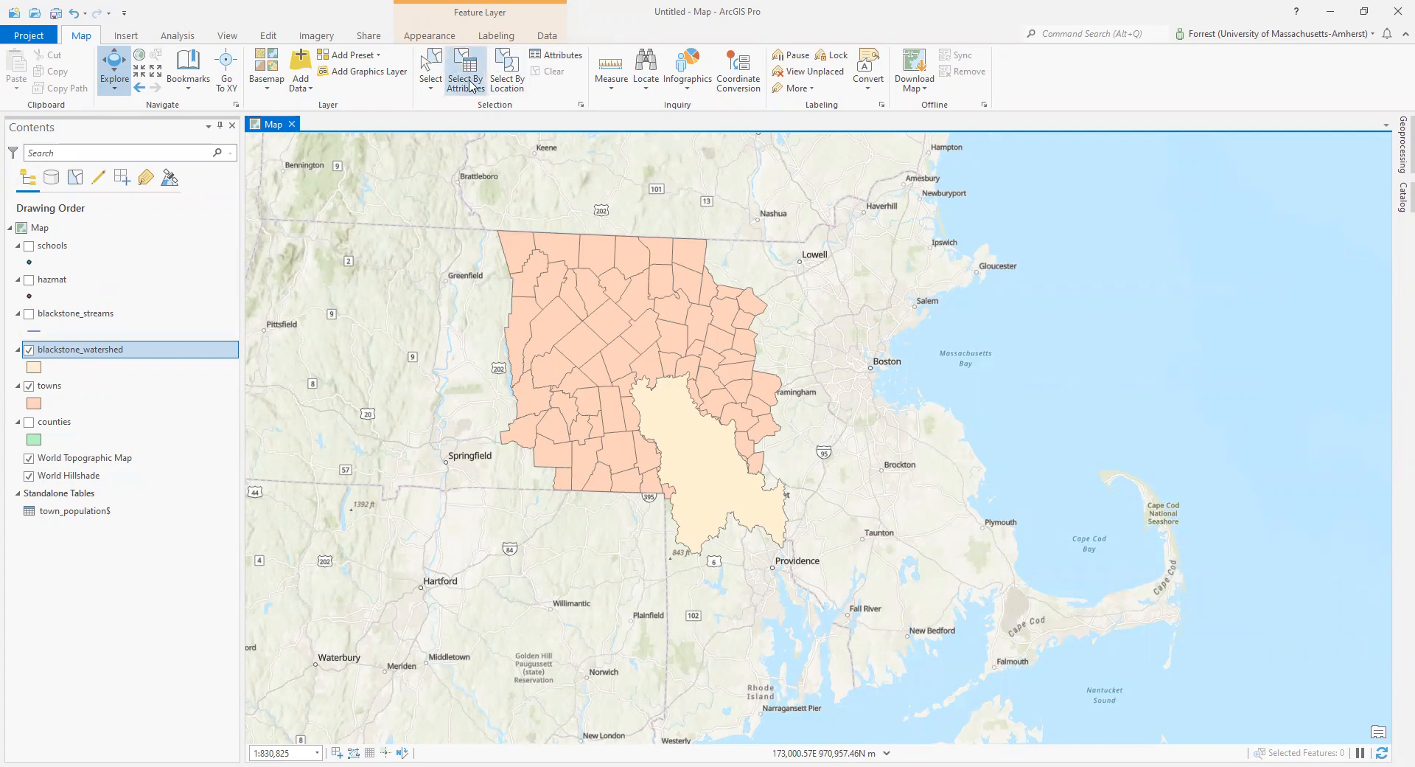
- Start a Select By Location with the towns layer as the input features
click(499, 87)
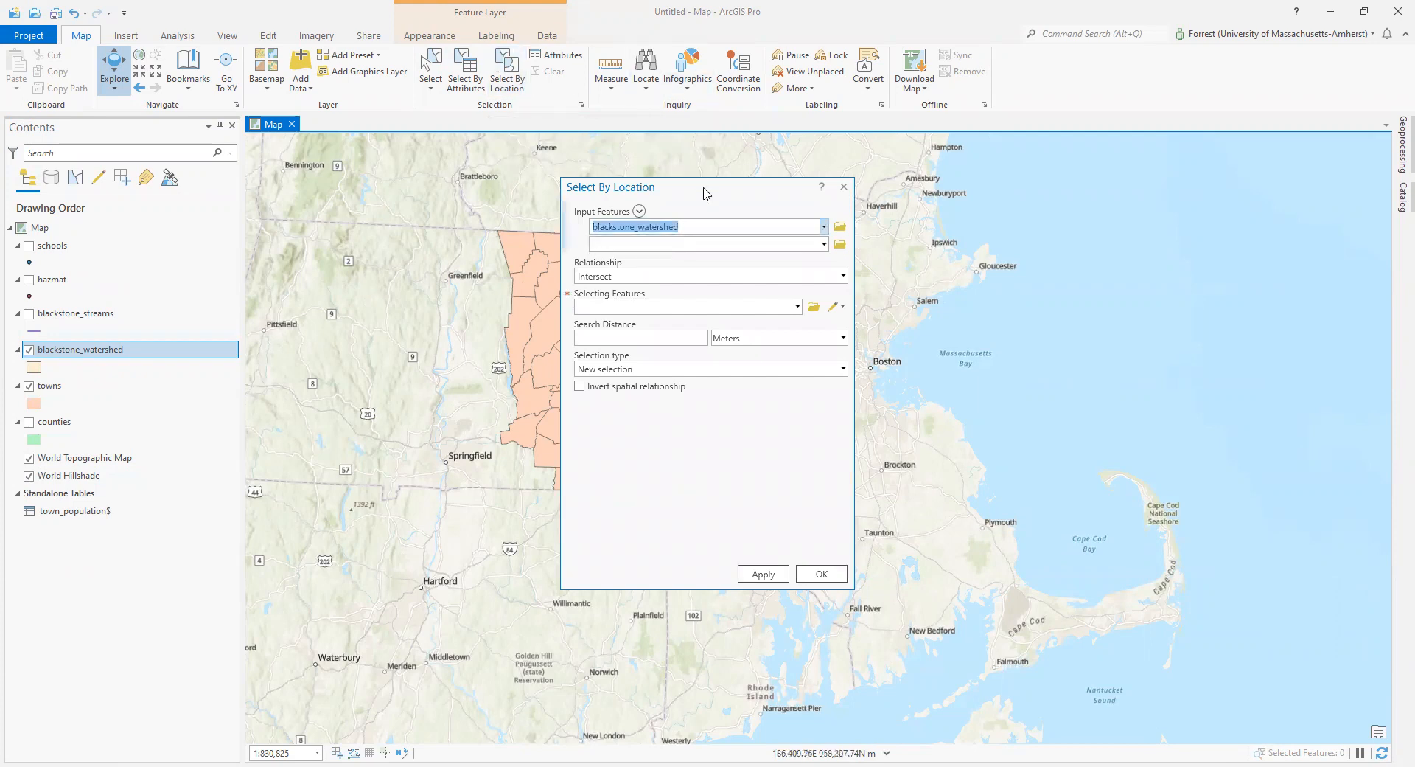
drag(708, 189, 390, 153)
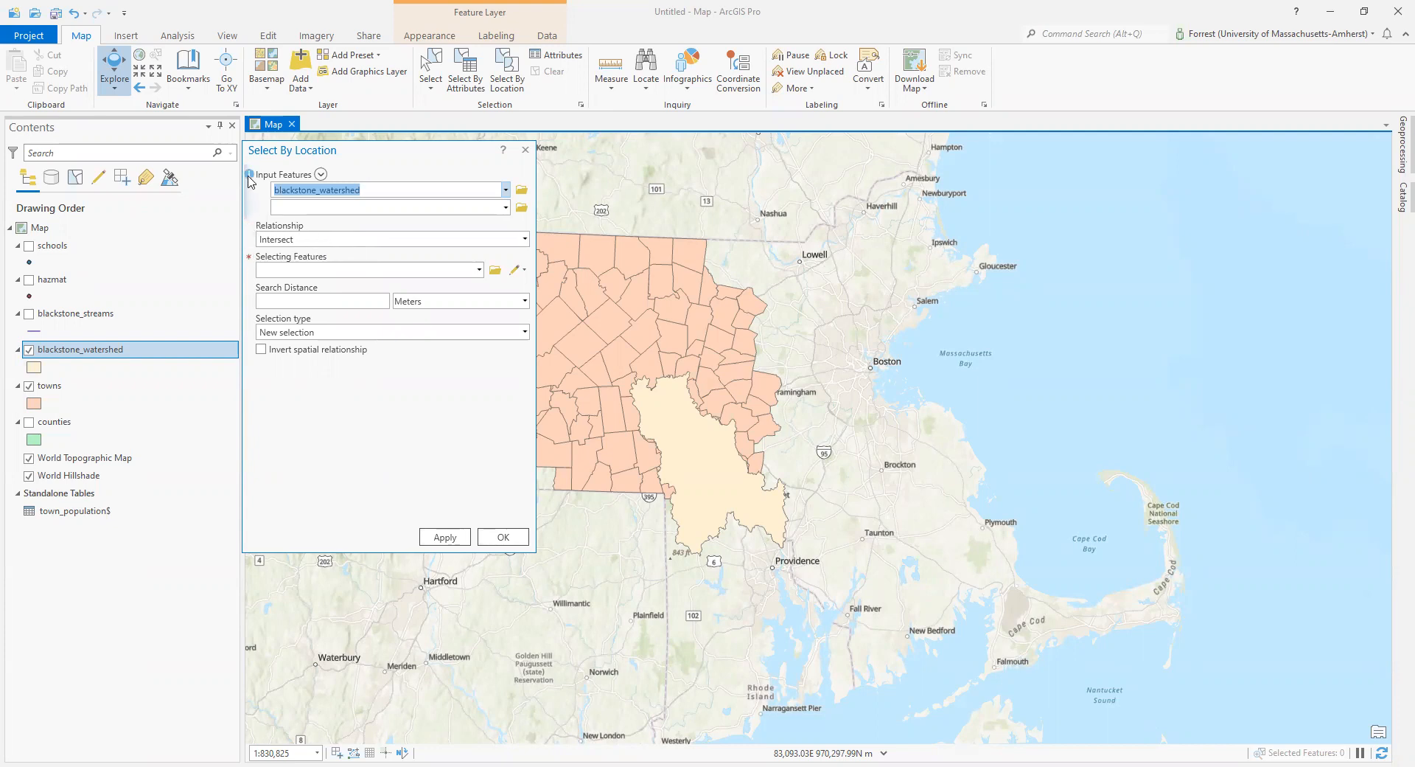
mouse_move(250, 180)
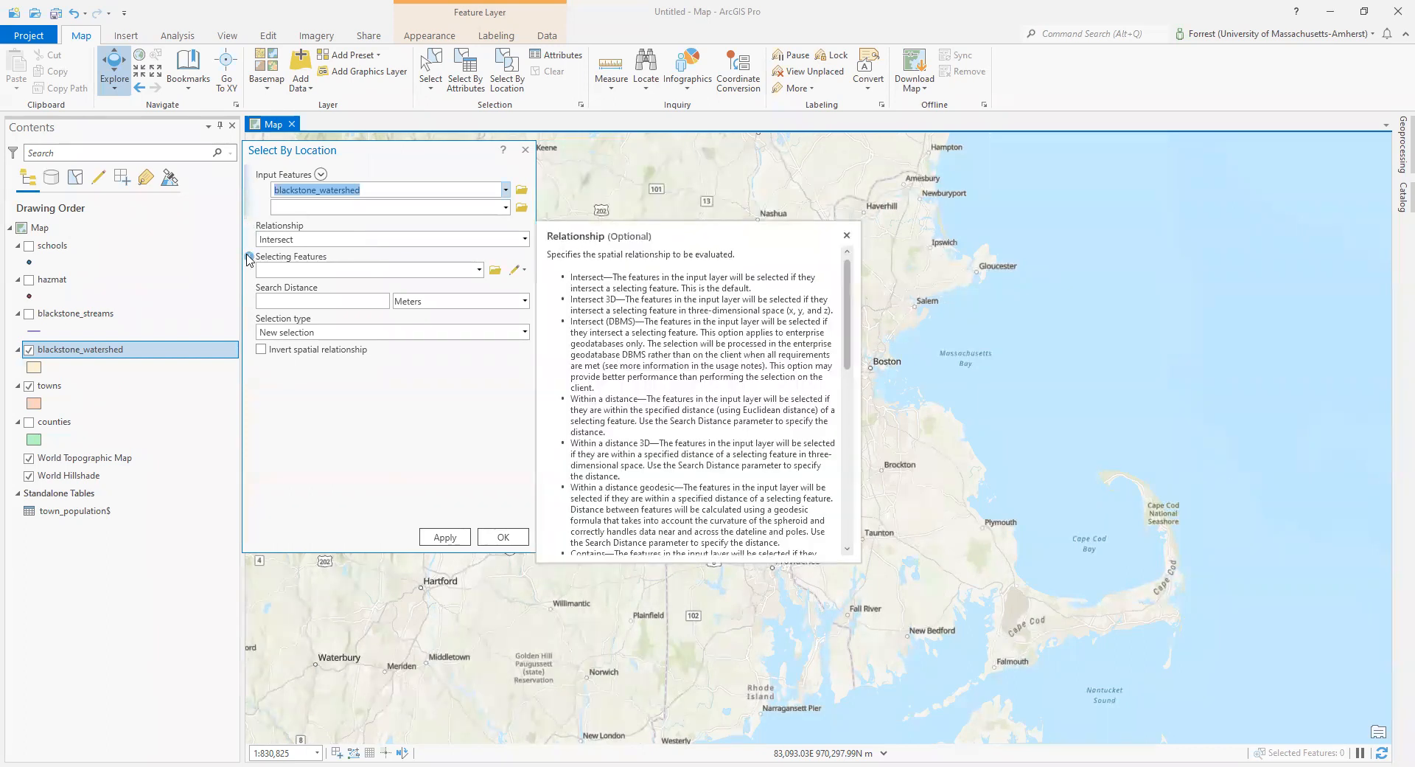
mouse_move(249, 258)
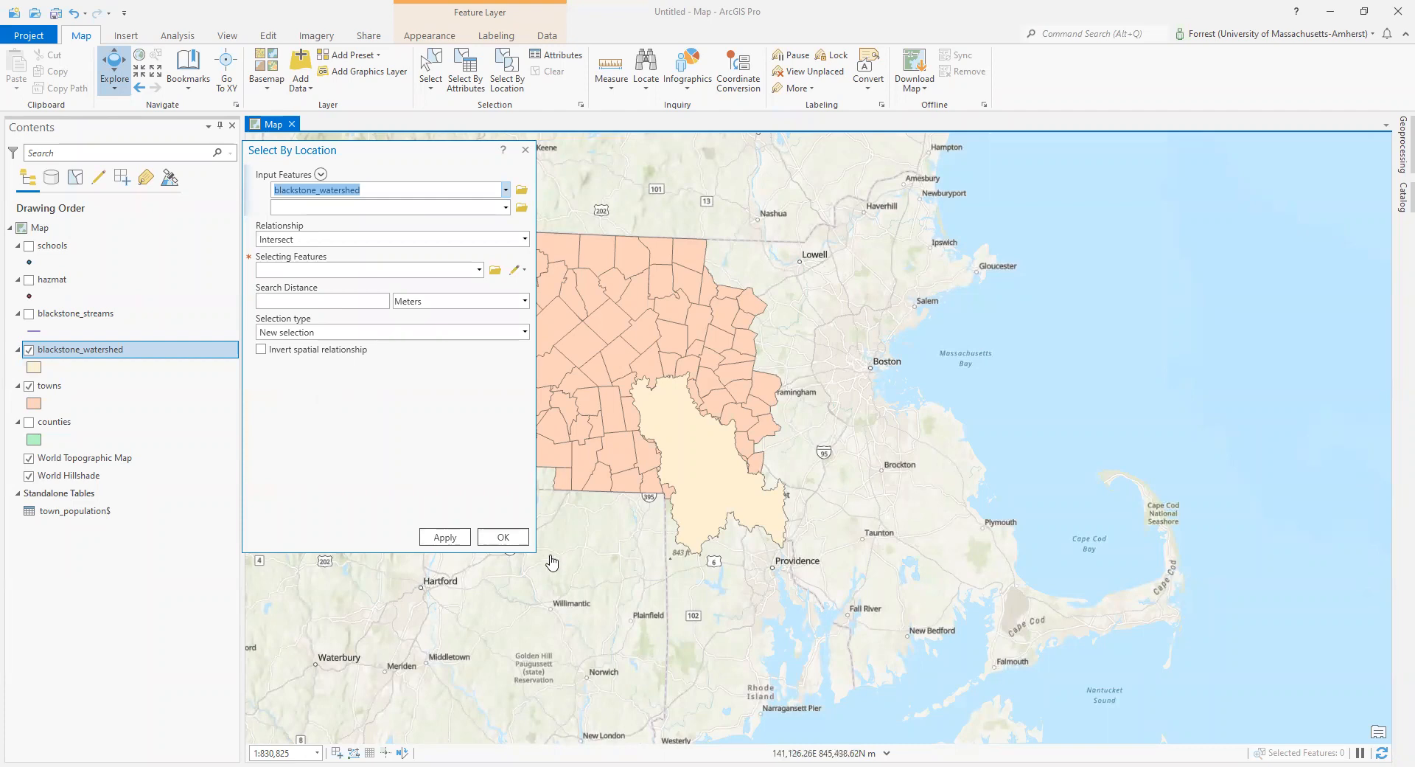
click(506, 192)
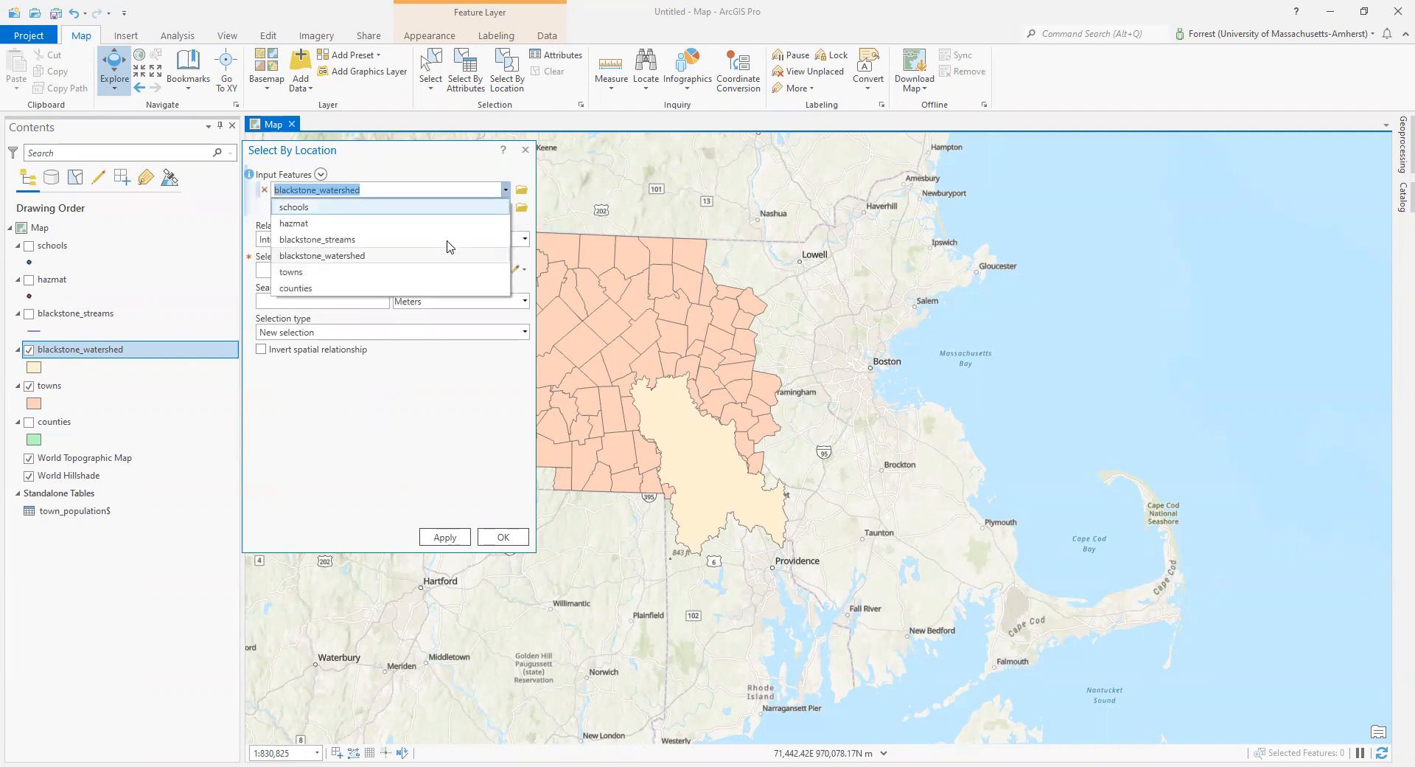
click(393, 276)
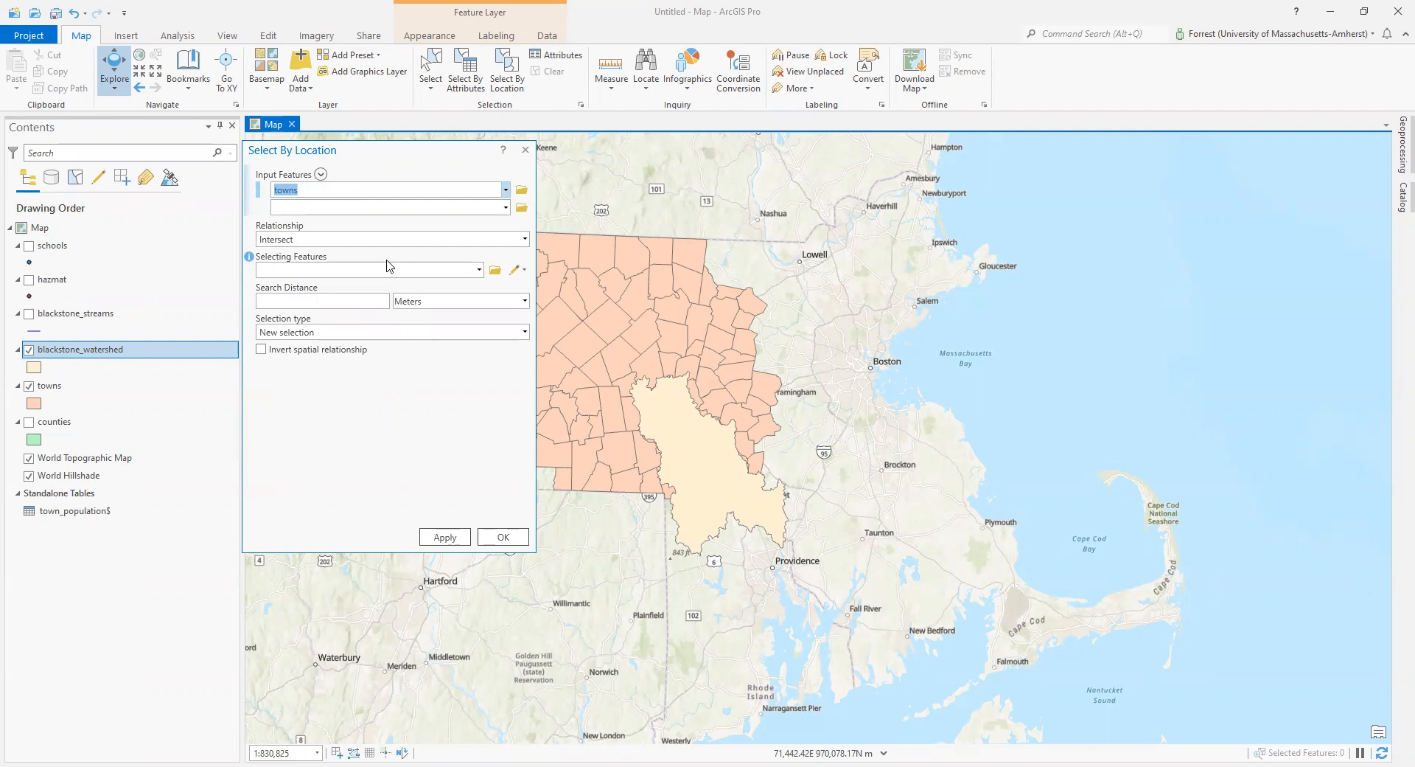
- Review the available spatial relationships for the location selection and choose Intersect
click(525, 240)
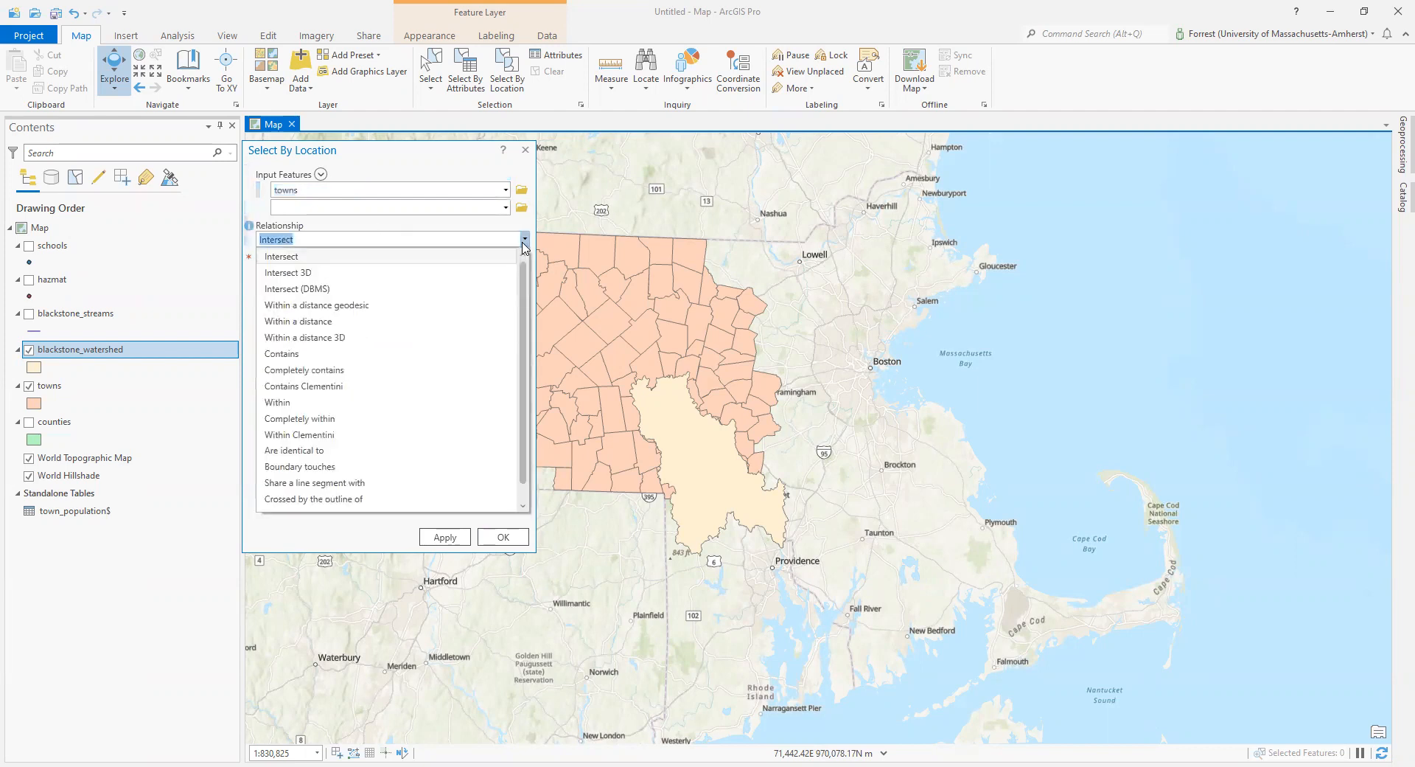
scroll(416, 446, down, 1)
scroll(397, 480, up, 1)
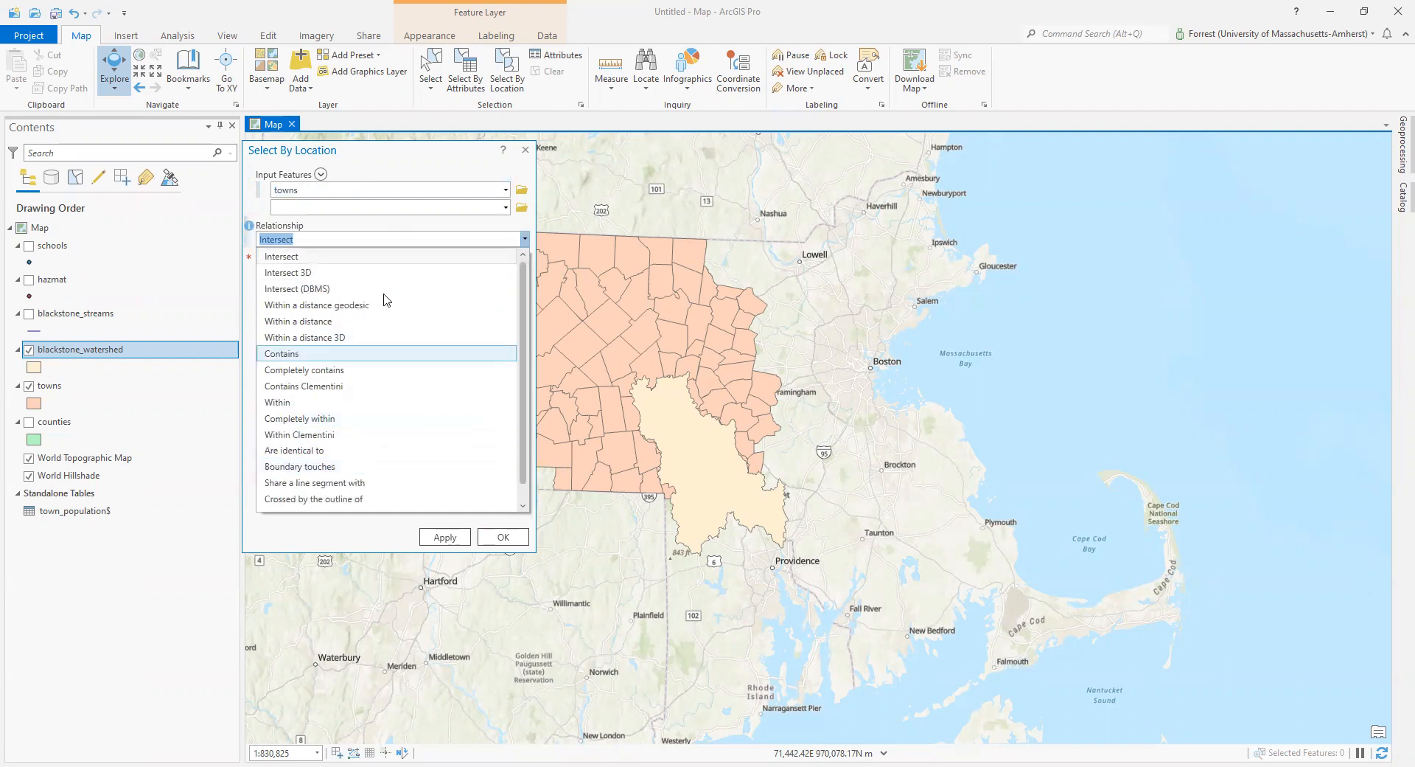
click(383, 262)
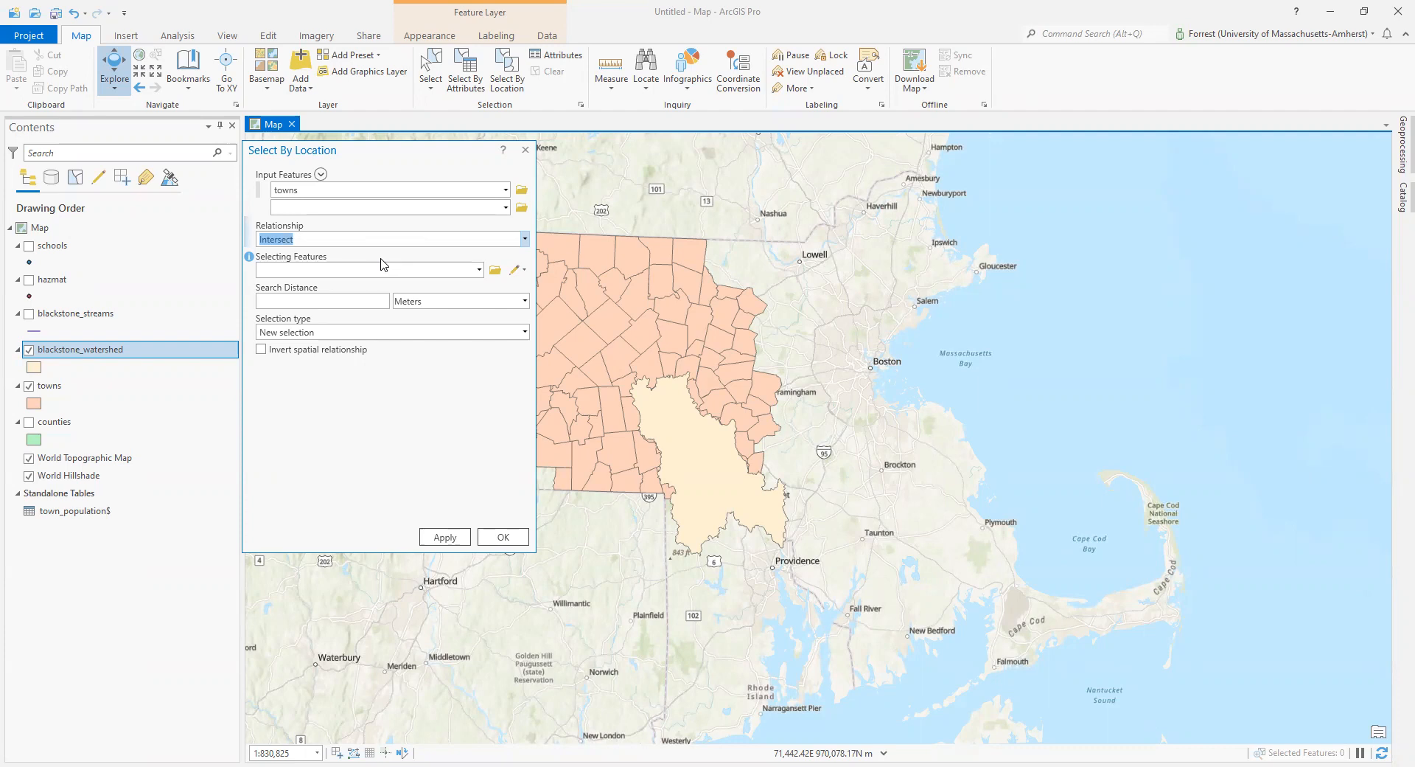
click(531, 240)
click(528, 240)
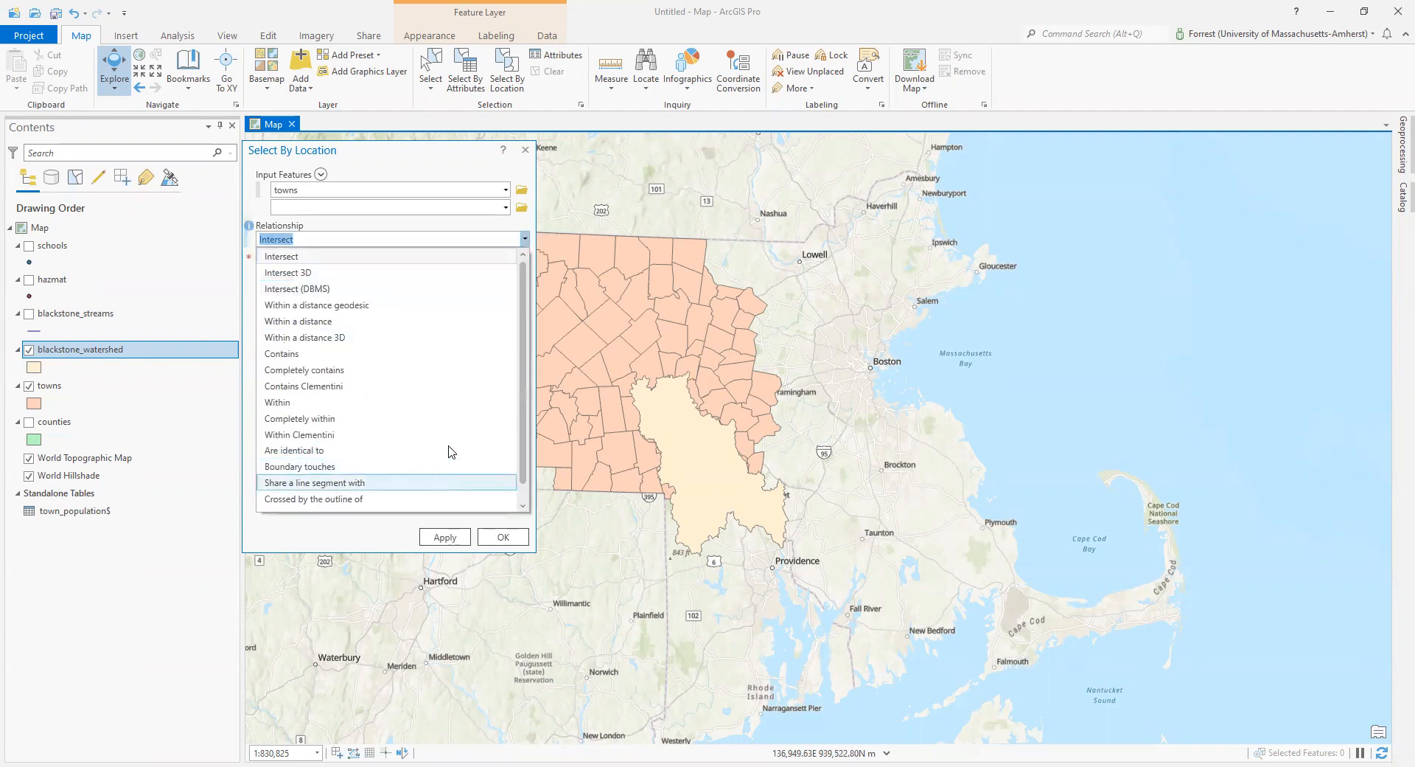
scroll(437, 416, up, 1)
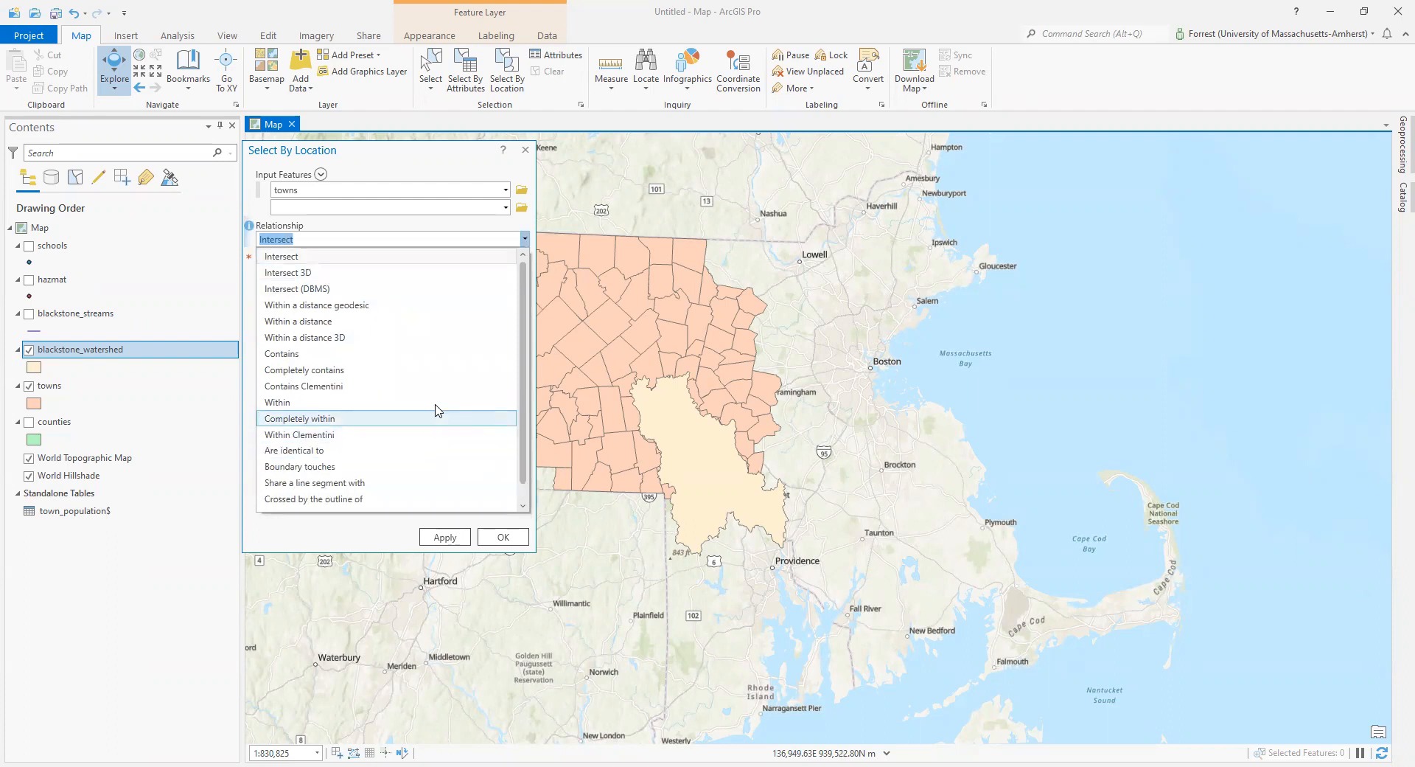
click(278, 256)
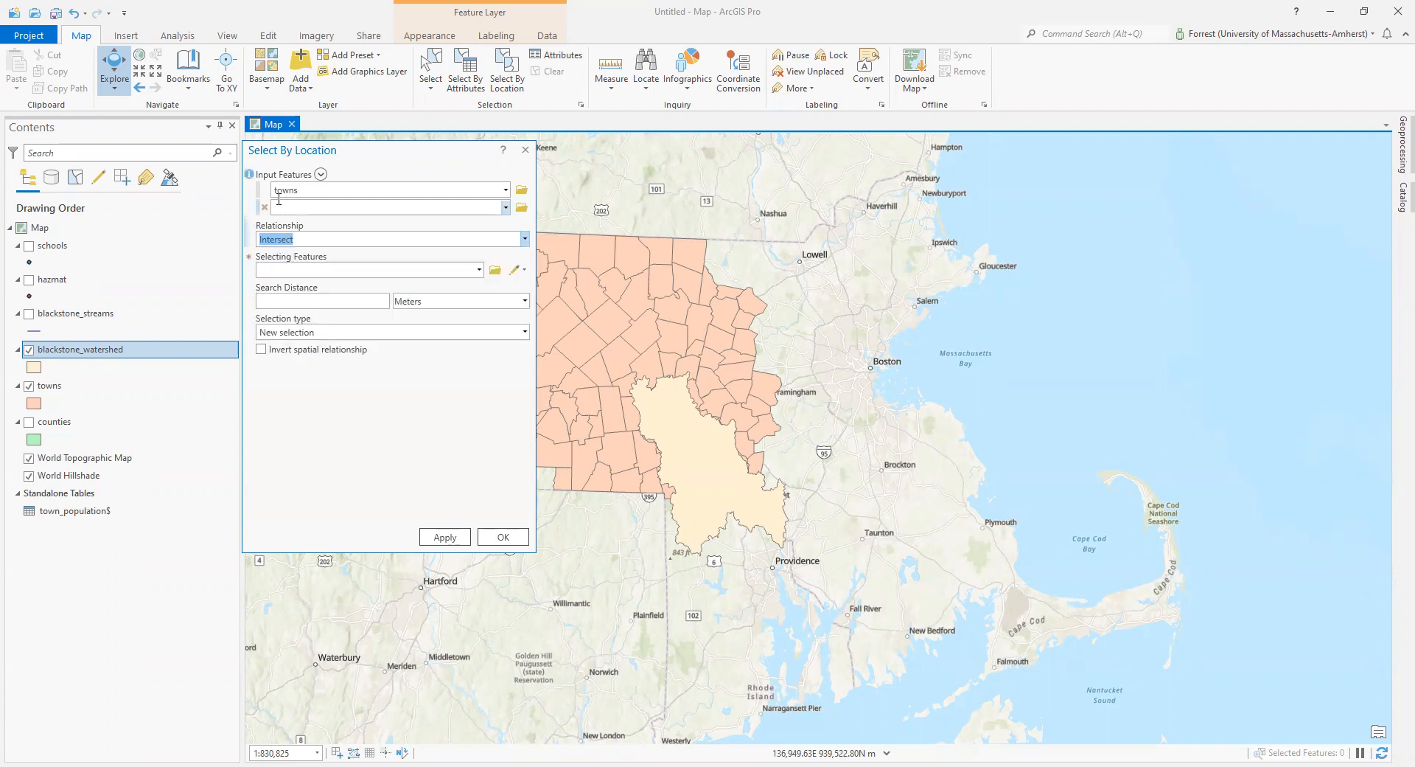
- Set blackstone_watershed as the selecting features and apply the new selection to the towns
click(479, 269)
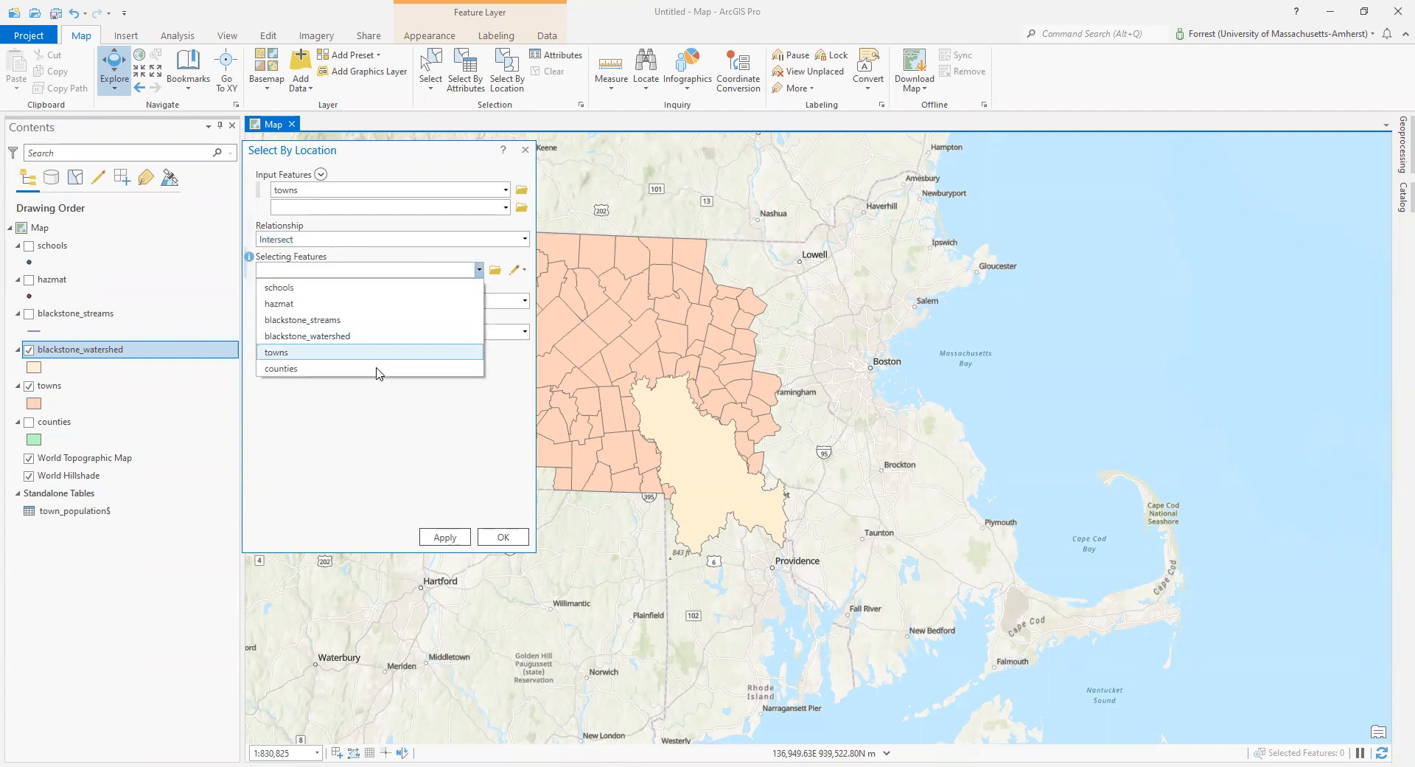
click(381, 336)
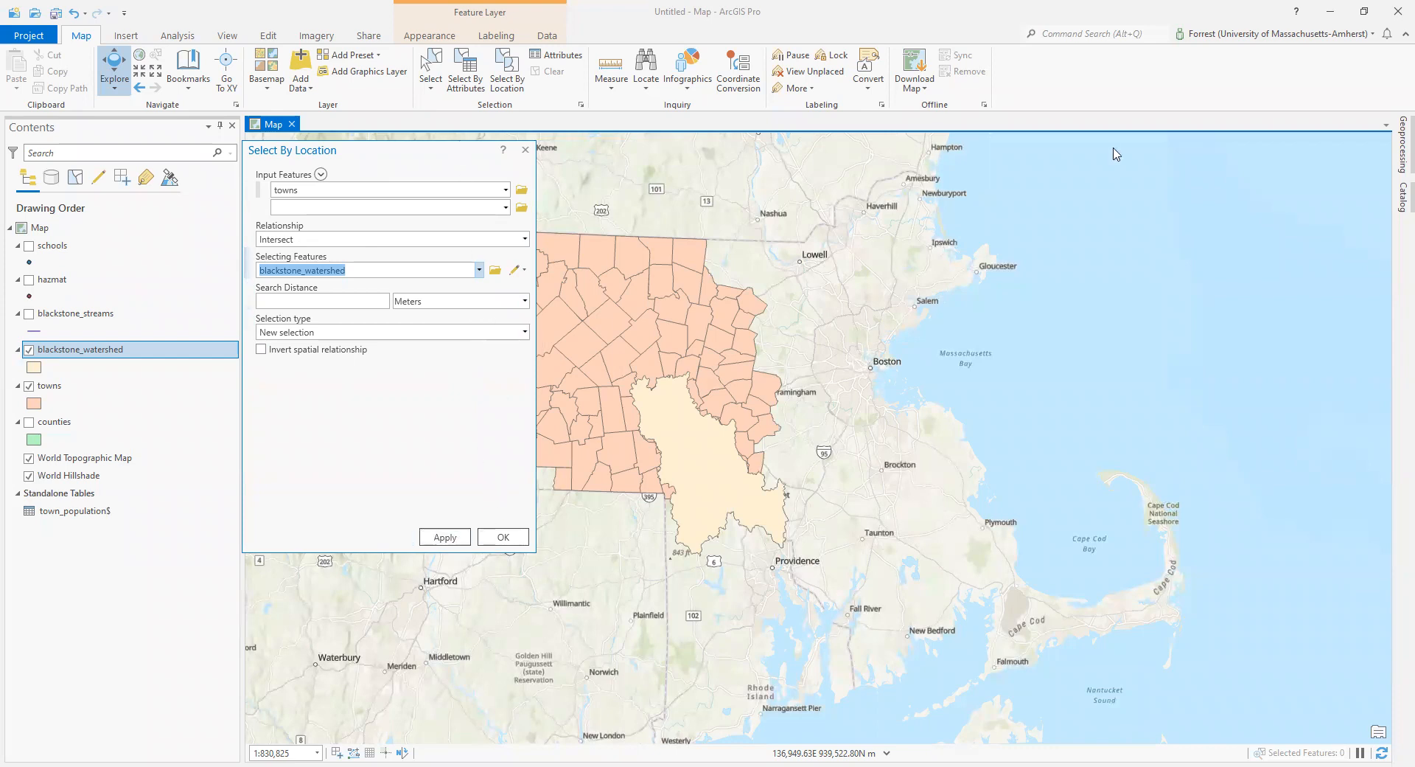
drag(1117, 154, 1116, 154)
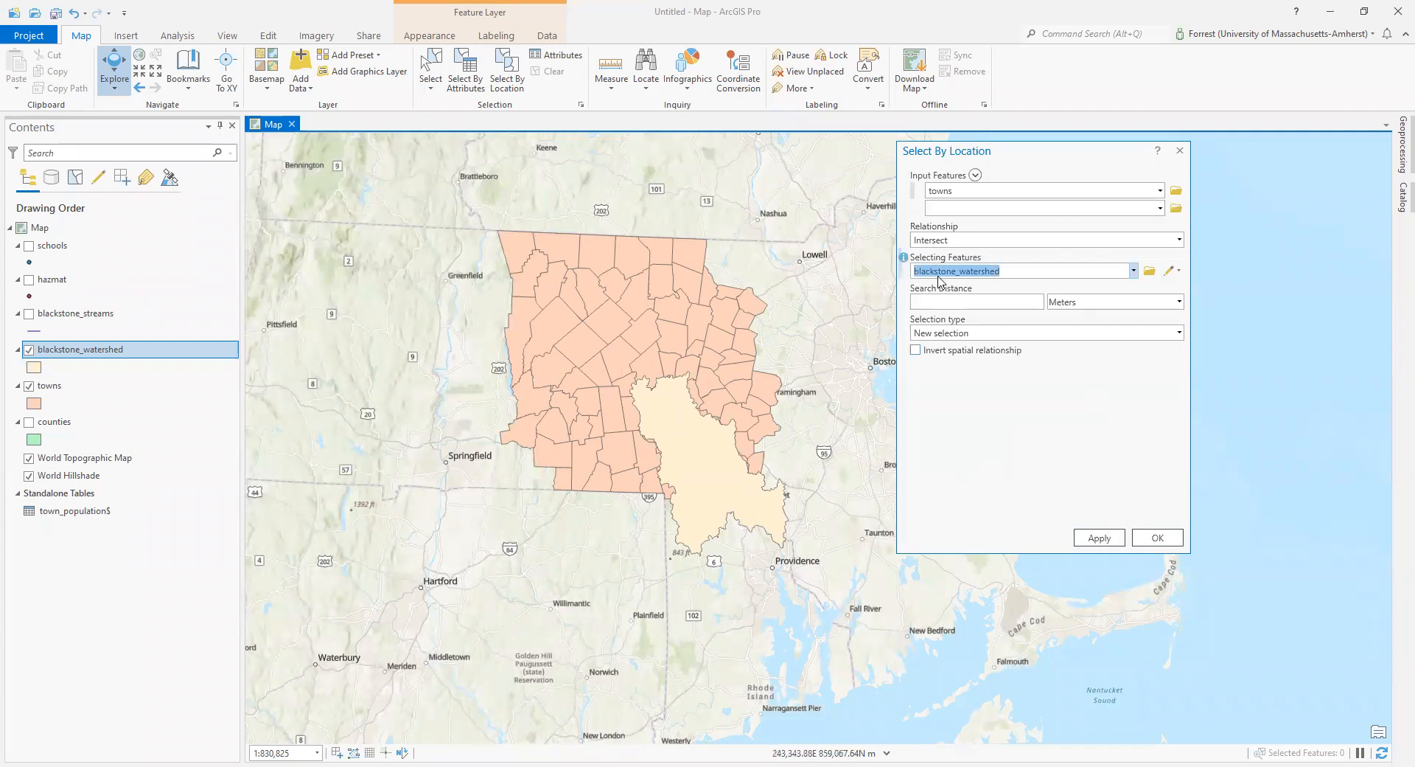
click(1121, 547)
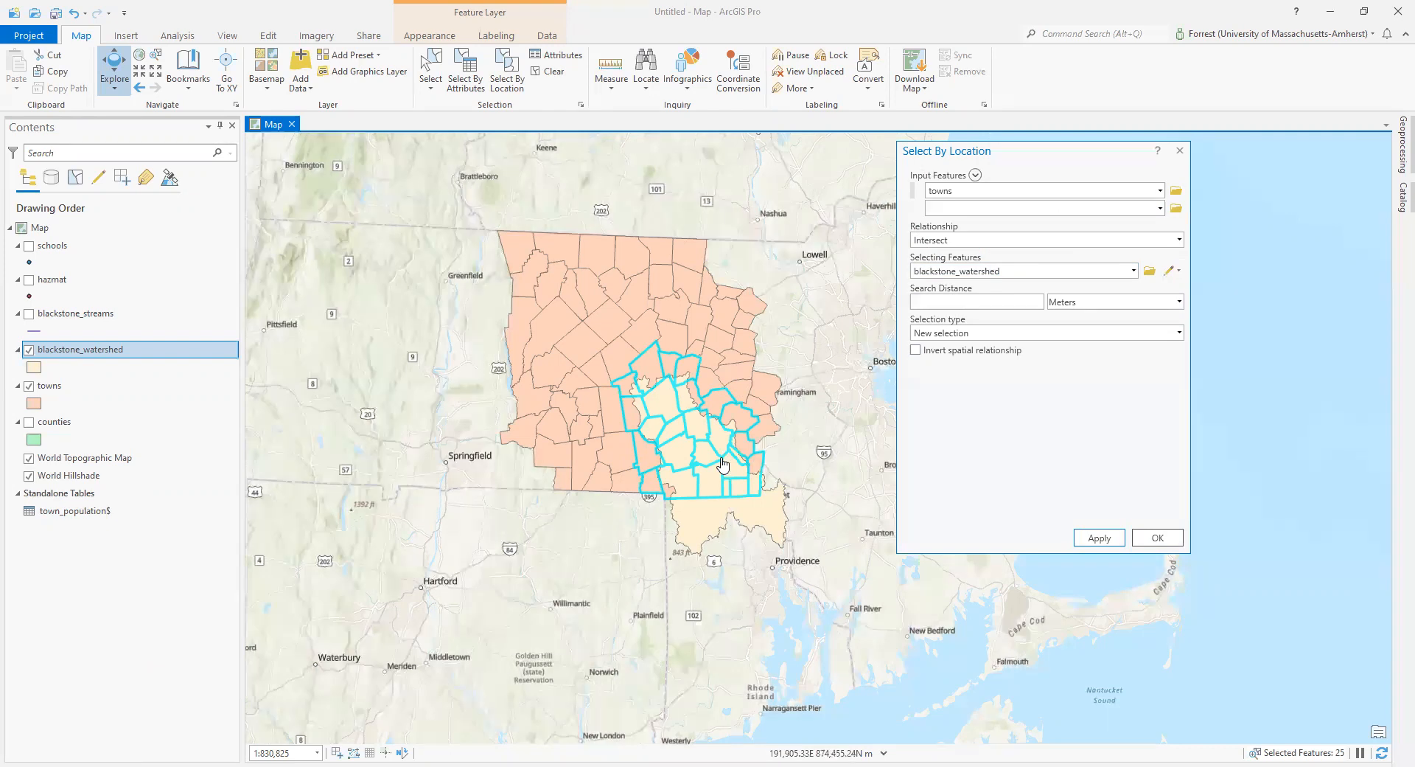
- Open the towns attribute table and view only the selected records, then switch back to all records
scroll(722, 464, up, 5)
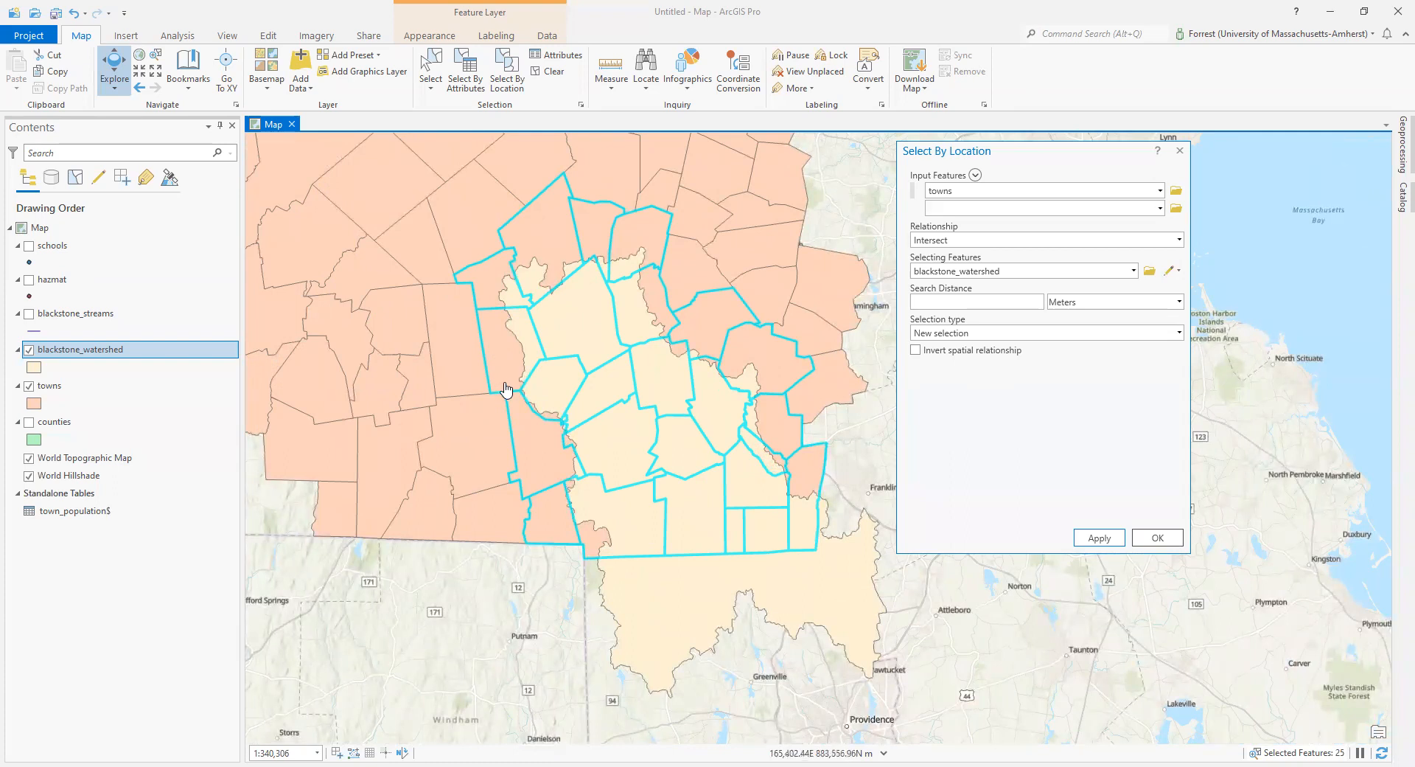
right_click(88, 388)
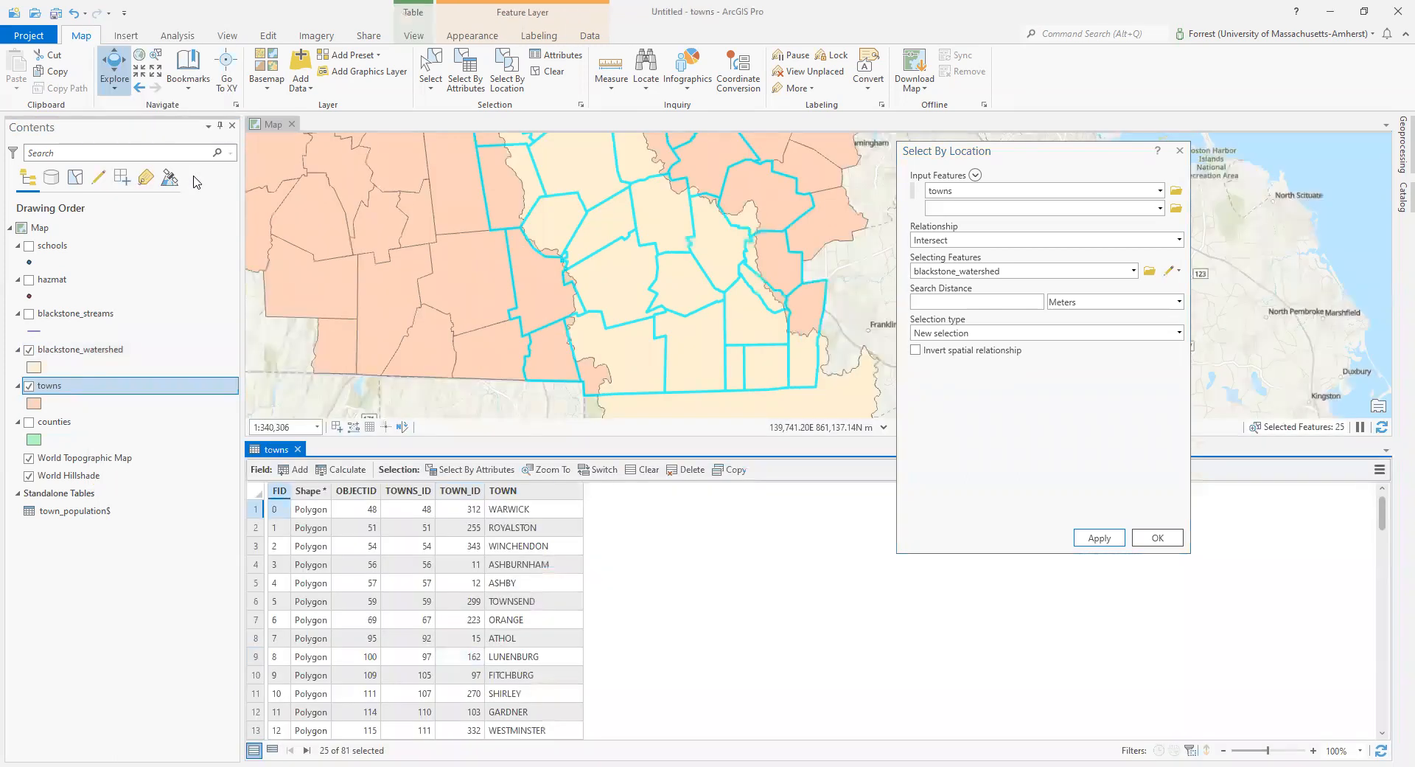
click(274, 749)
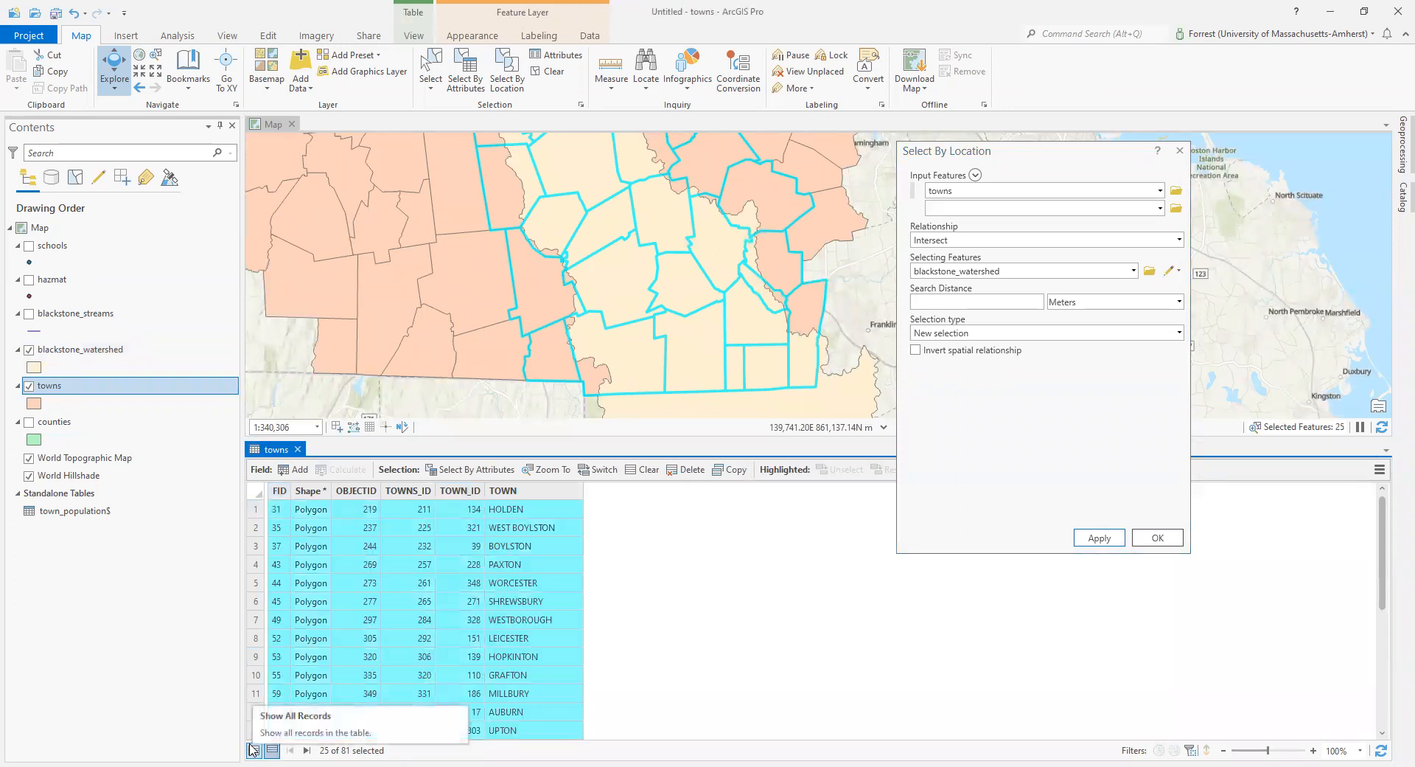
click(252, 749)
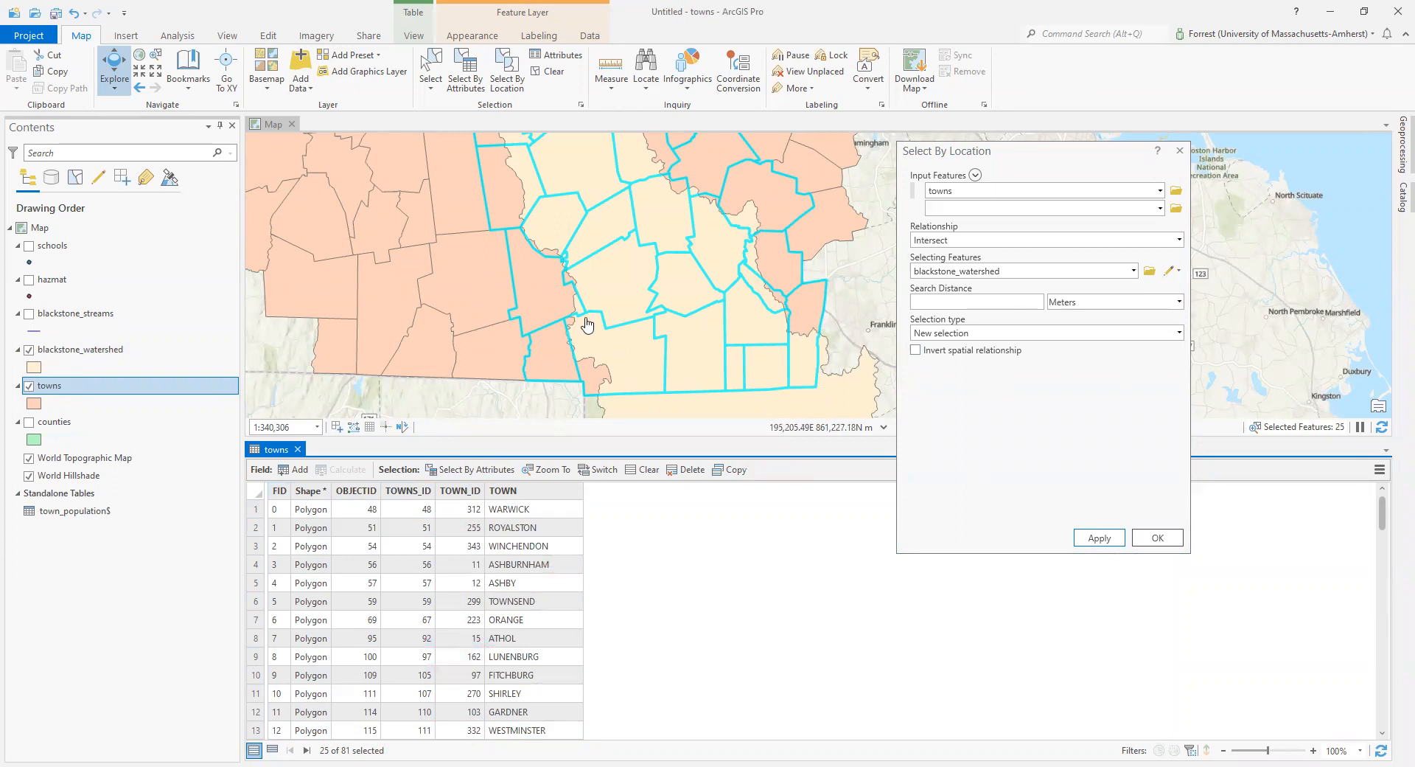
- Inspect the selected towns around the watershed on the map and finish the Select By Location
click(544, 378)
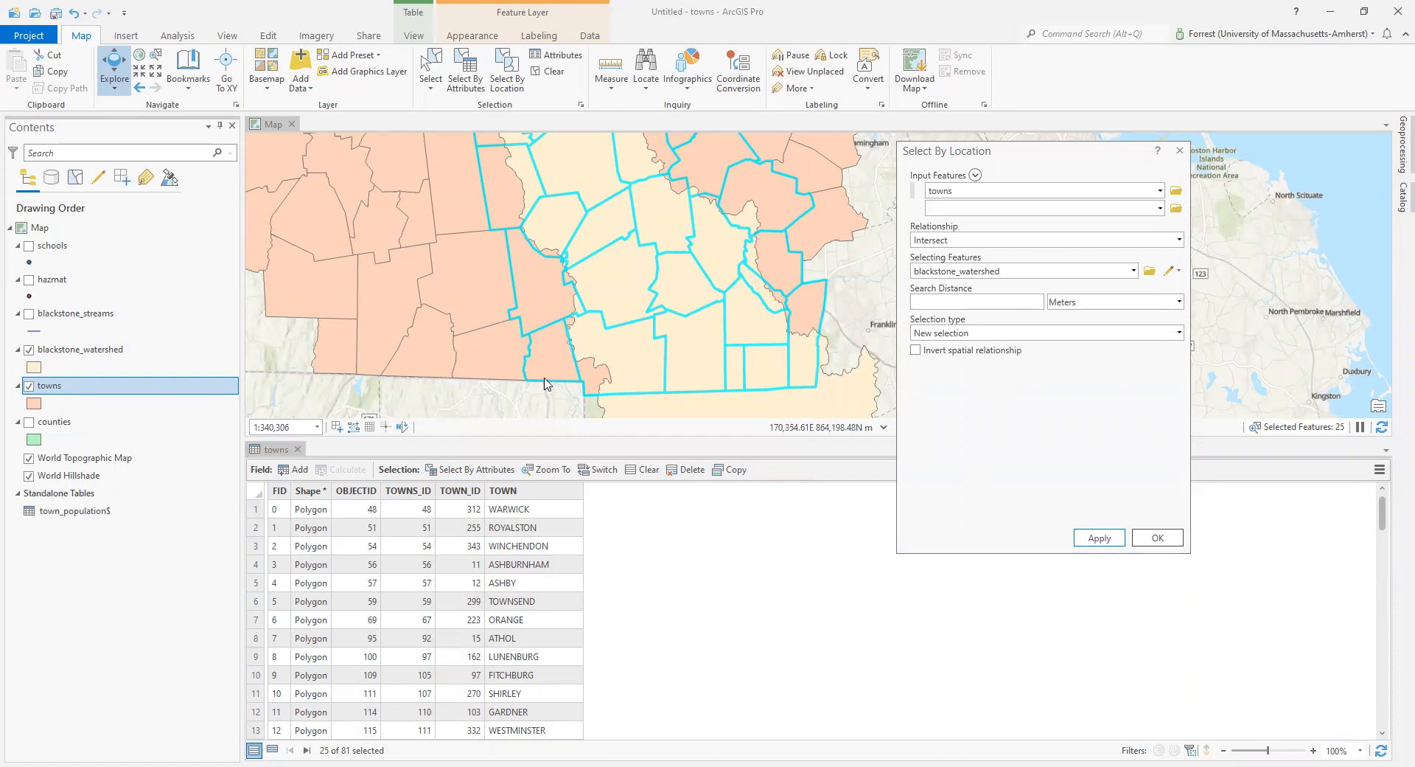
click(744, 296)
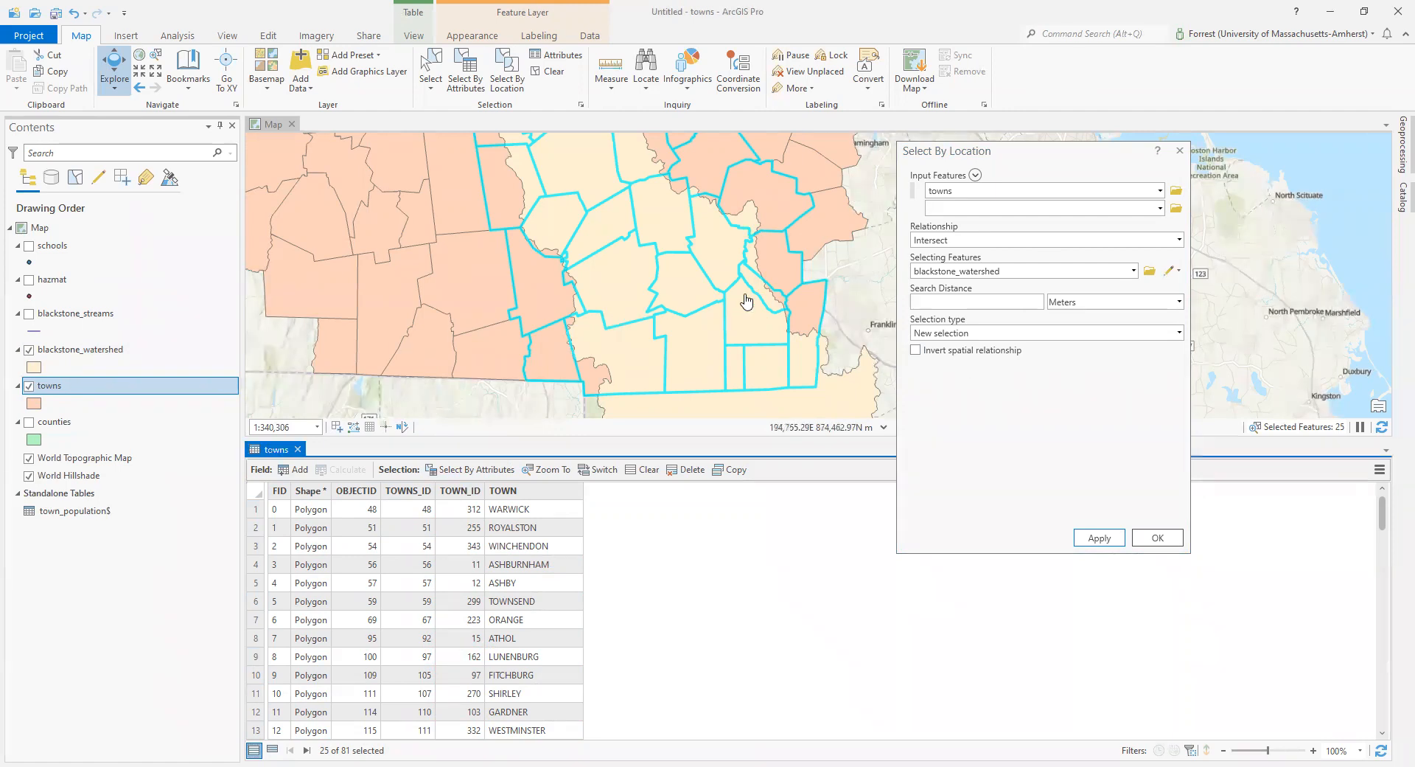
scroll(746, 298, down, 5)
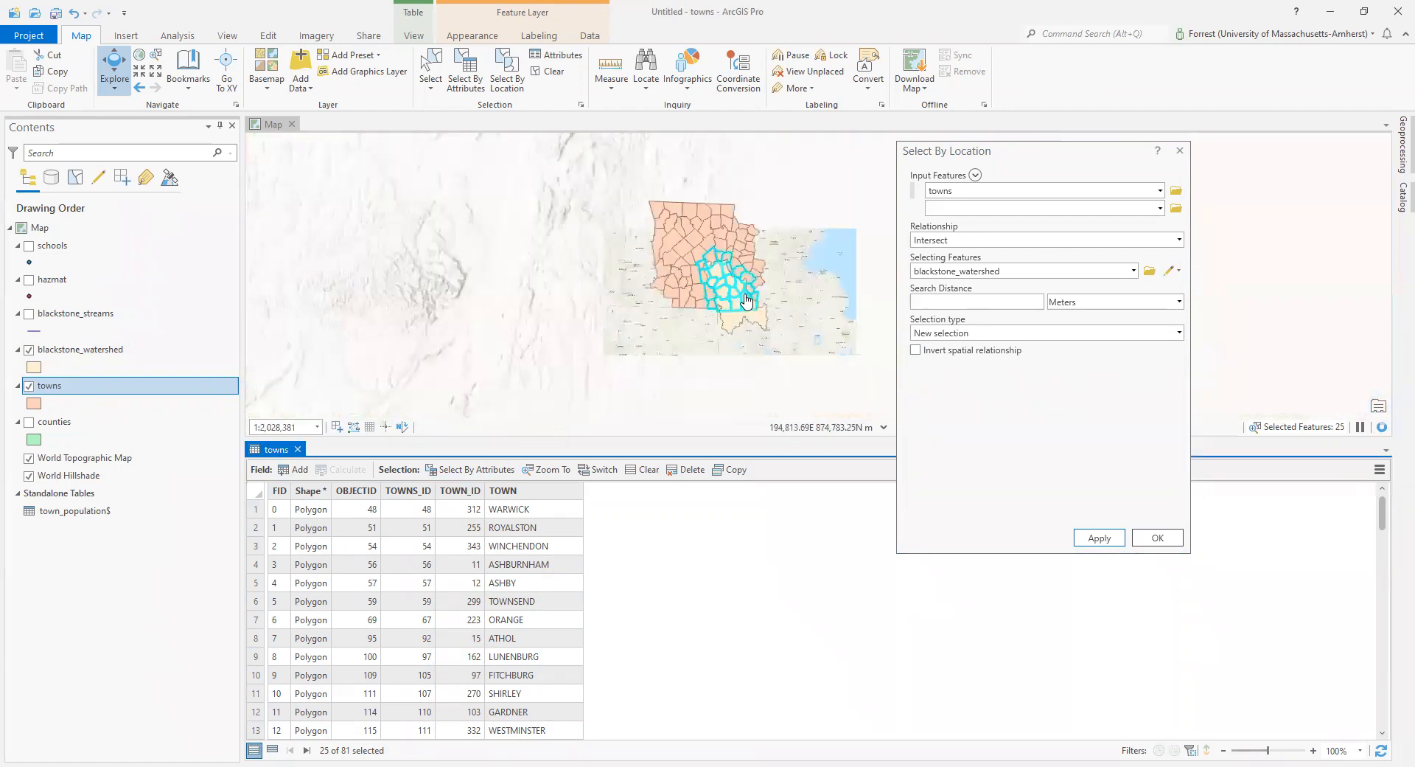
scroll(746, 299, up, 3)
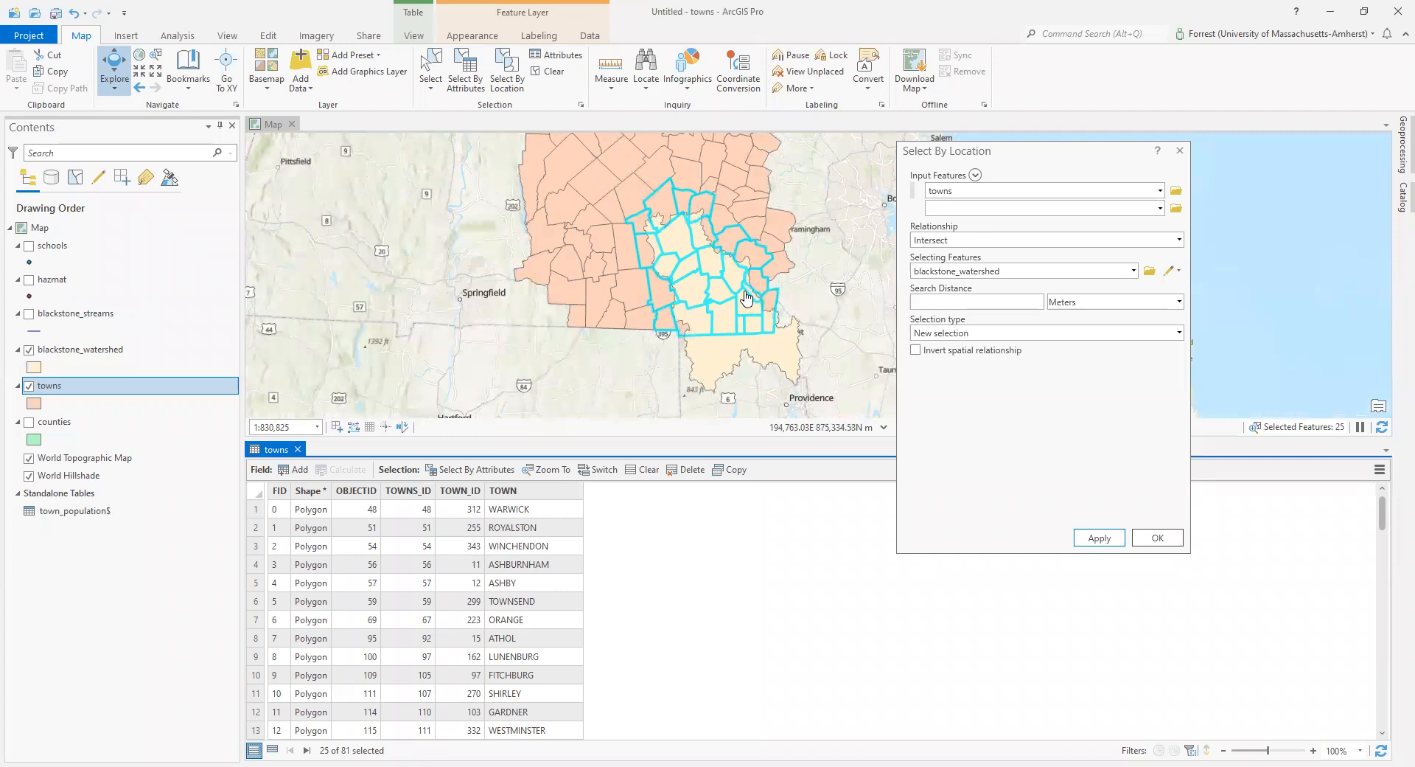
click(1156, 538)
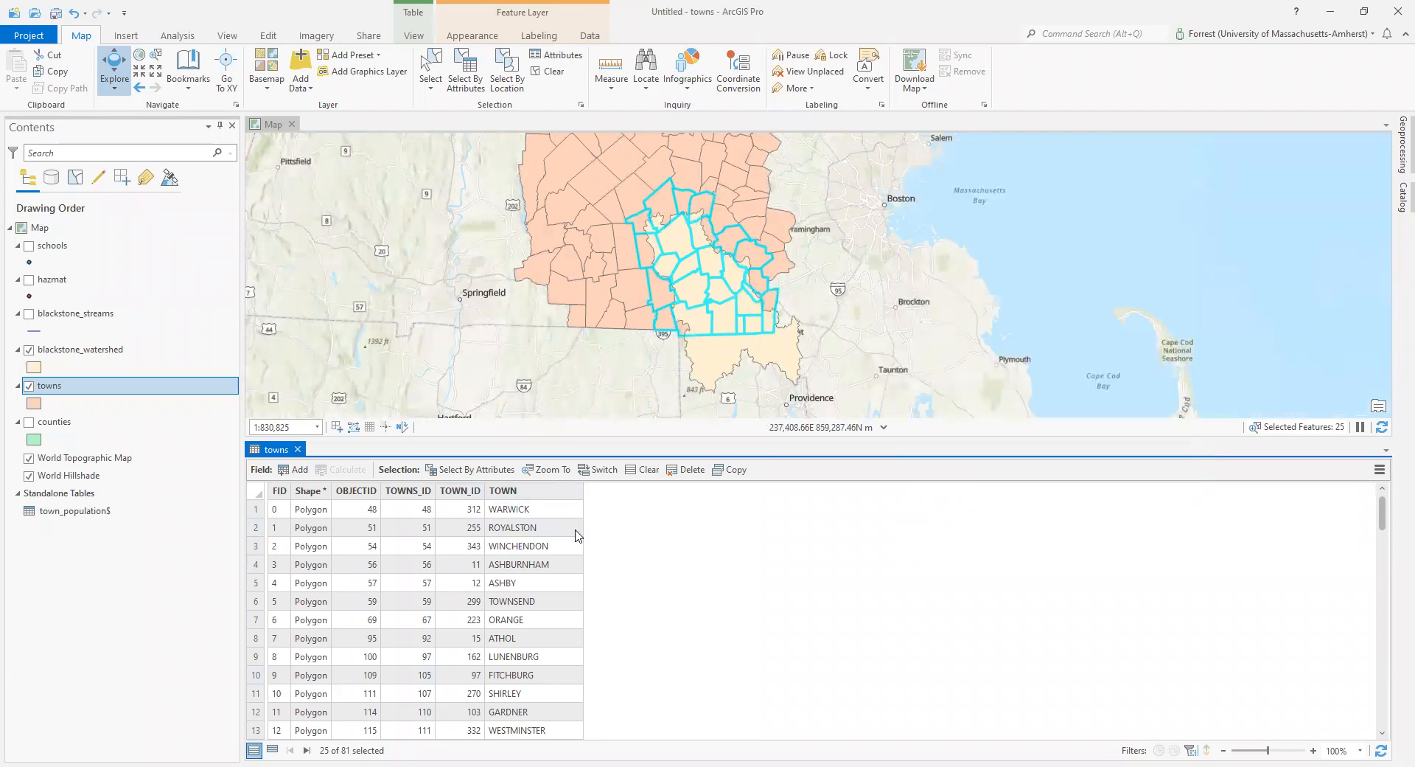